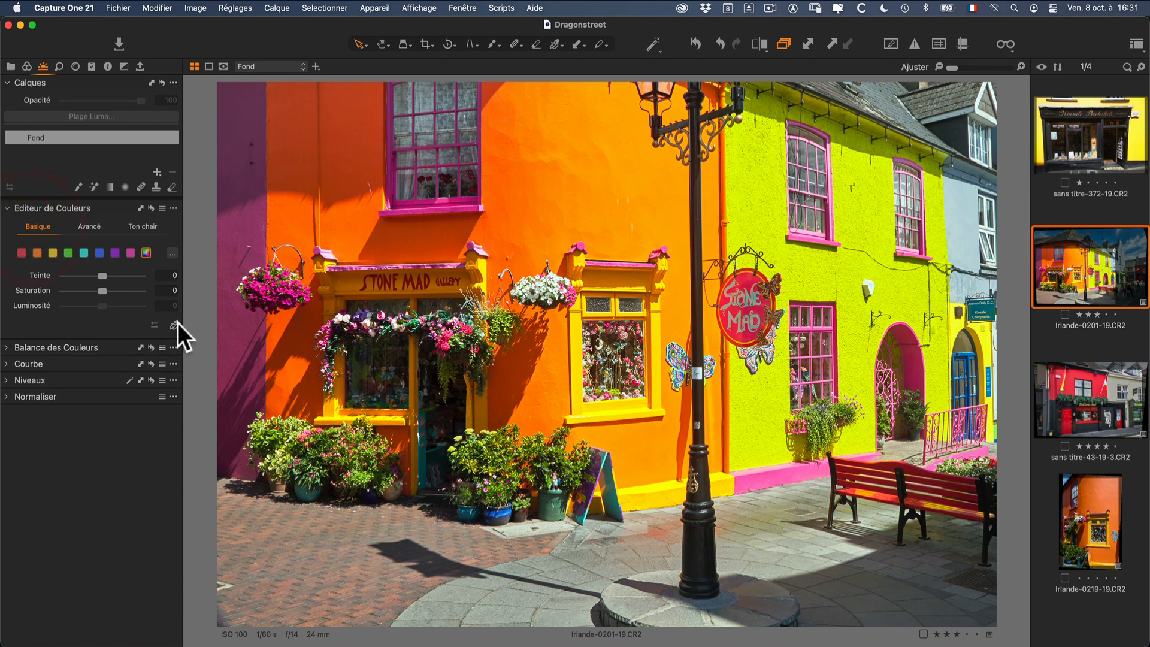
- Sample the orange, yellow-green, purple and blue-grey facades with the direct colour editor to target their colour ranges
left_click(173, 326)
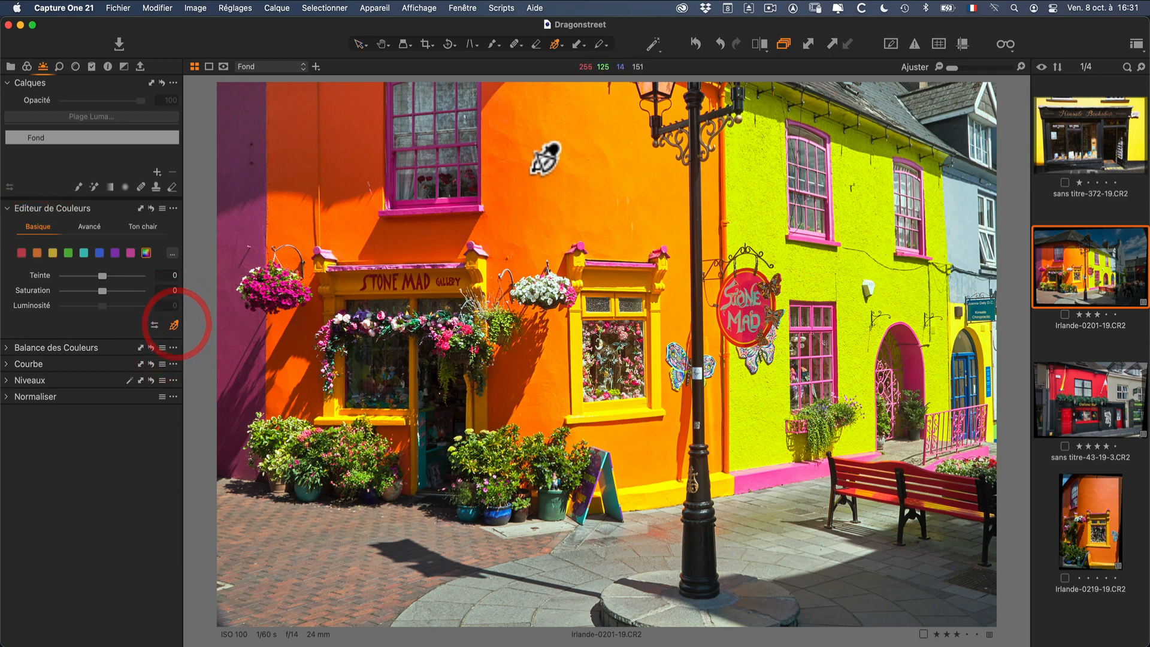
left_click(508, 198)
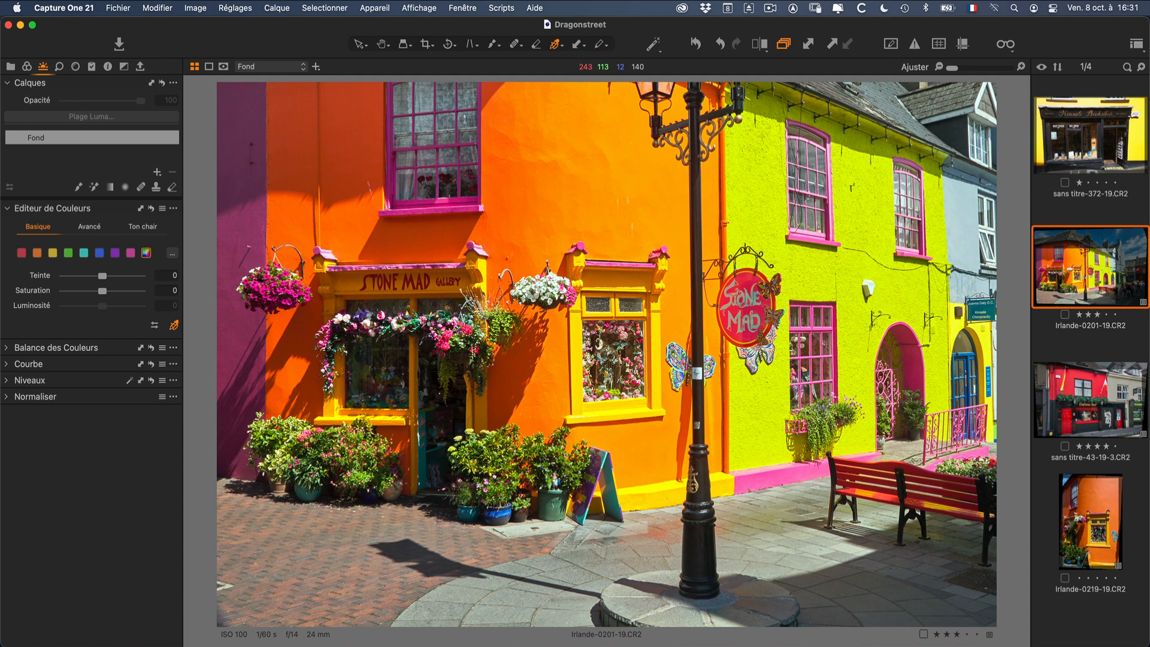
left_click_drag(411, 247, 359, 242)
left_click(70, 254)
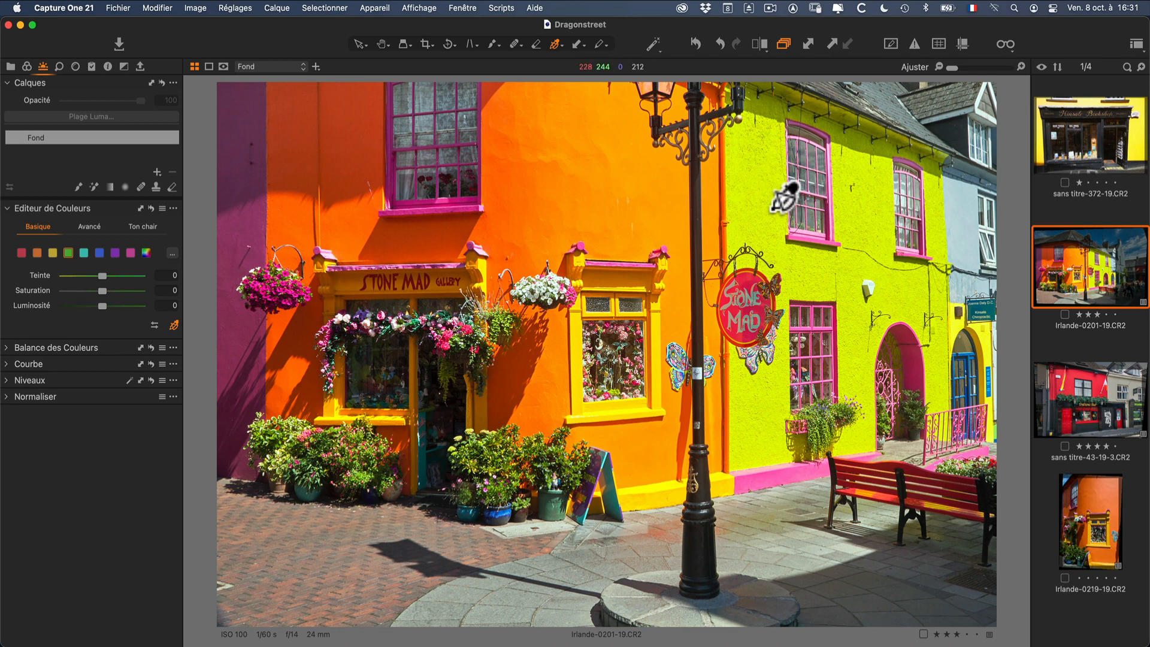
left_click(537, 236)
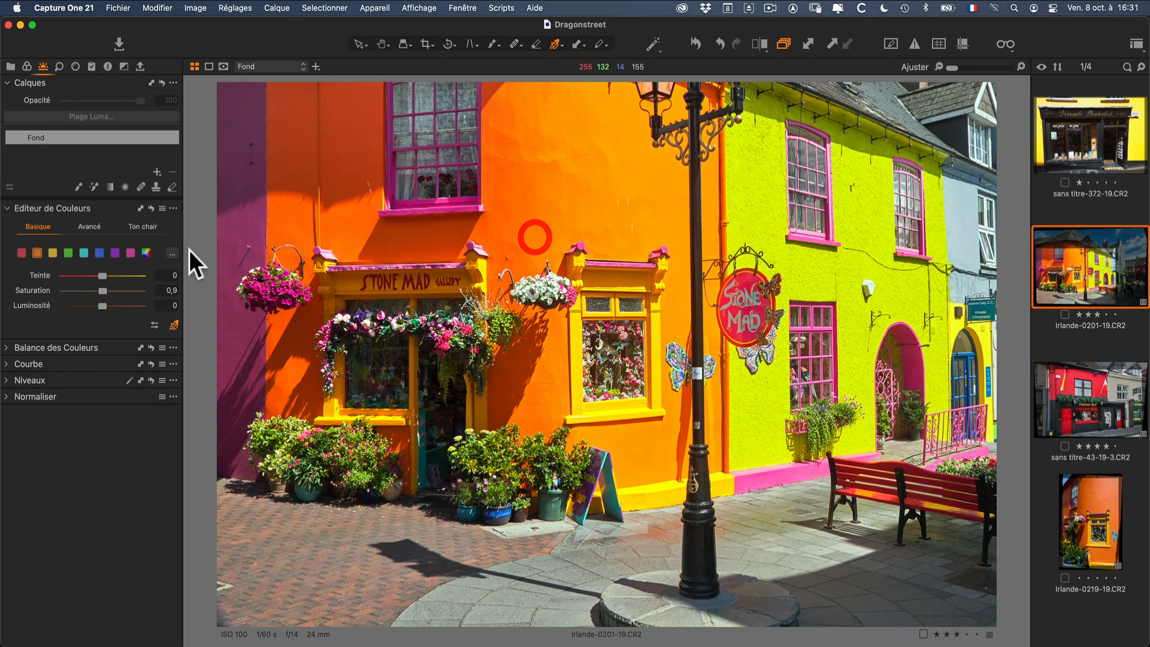
left_click(234, 367)
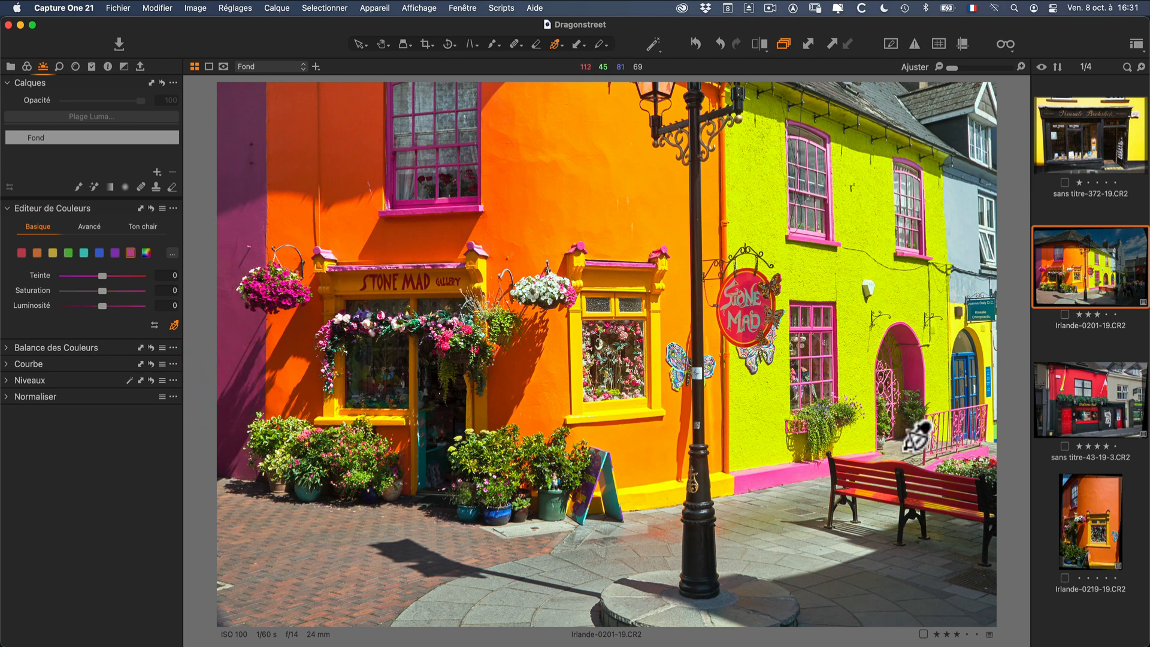
left_click(960, 202)
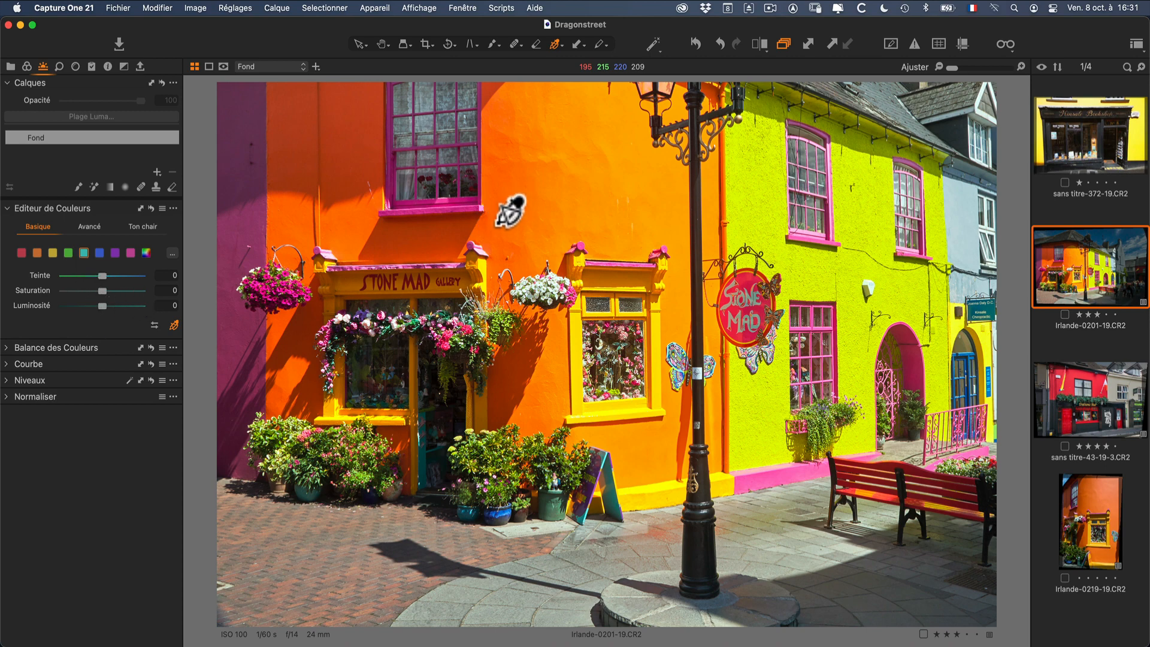
- Try adjusting the orange wall's saturation directly on the photo, and reset the colour editor
left_click_drag(515, 212, 516, 181)
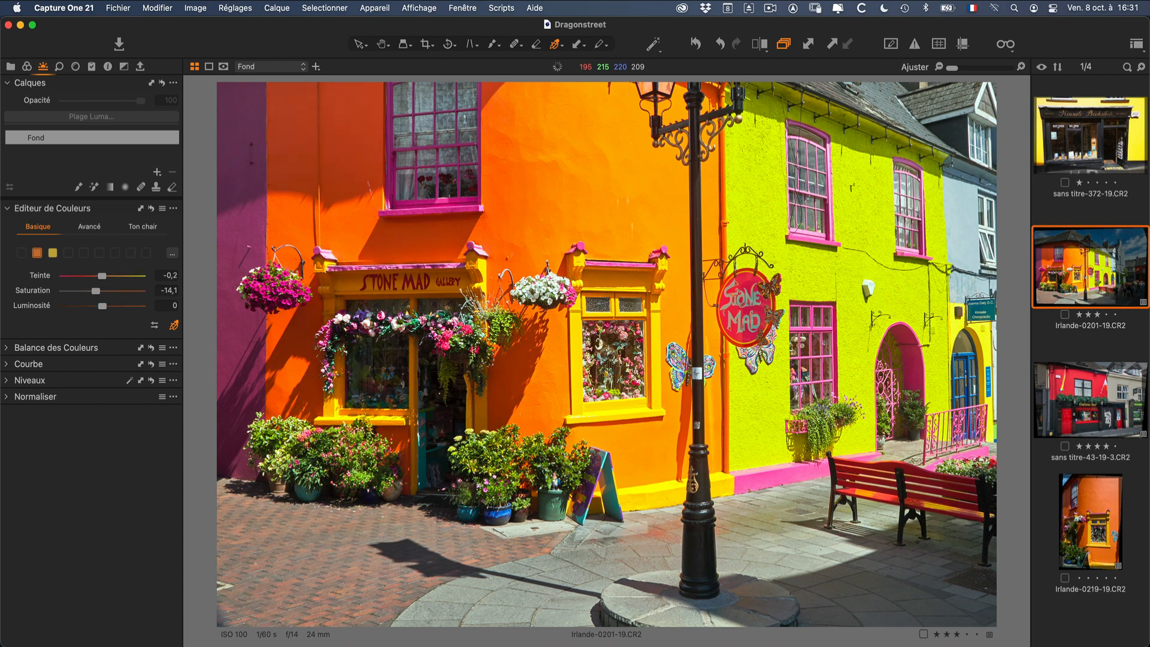
mouse_move(516, 226)
left_mouse_down()
mouse_move(516, 251)
mouse_move(516, 212)
left_mouse_up()
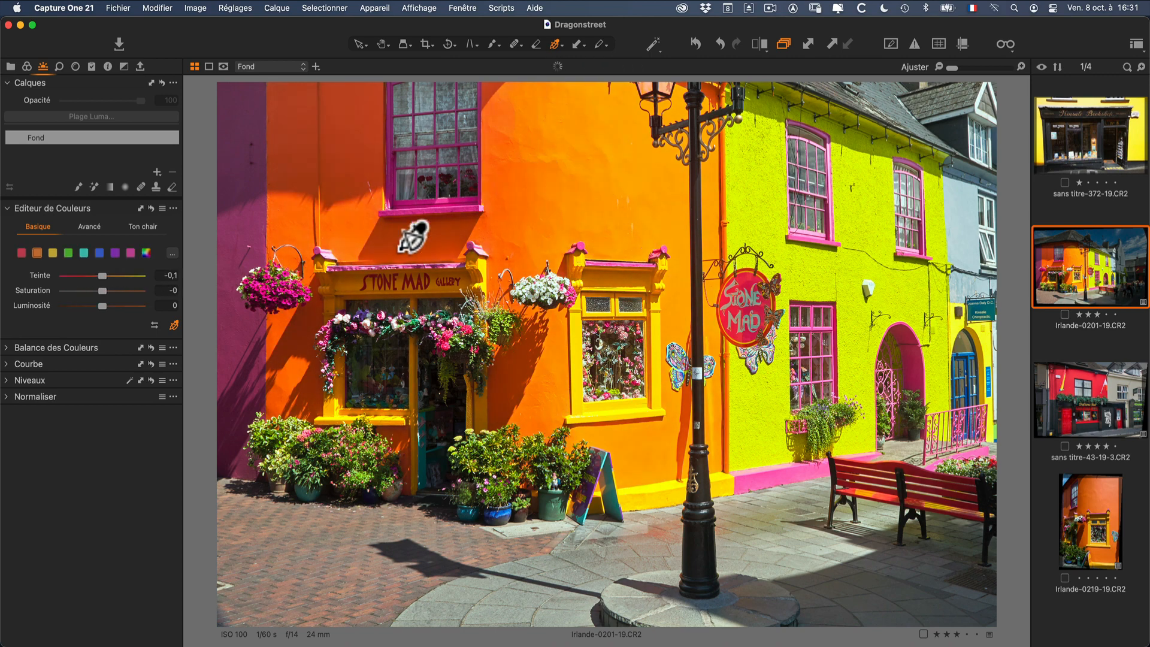
left_click(149, 208)
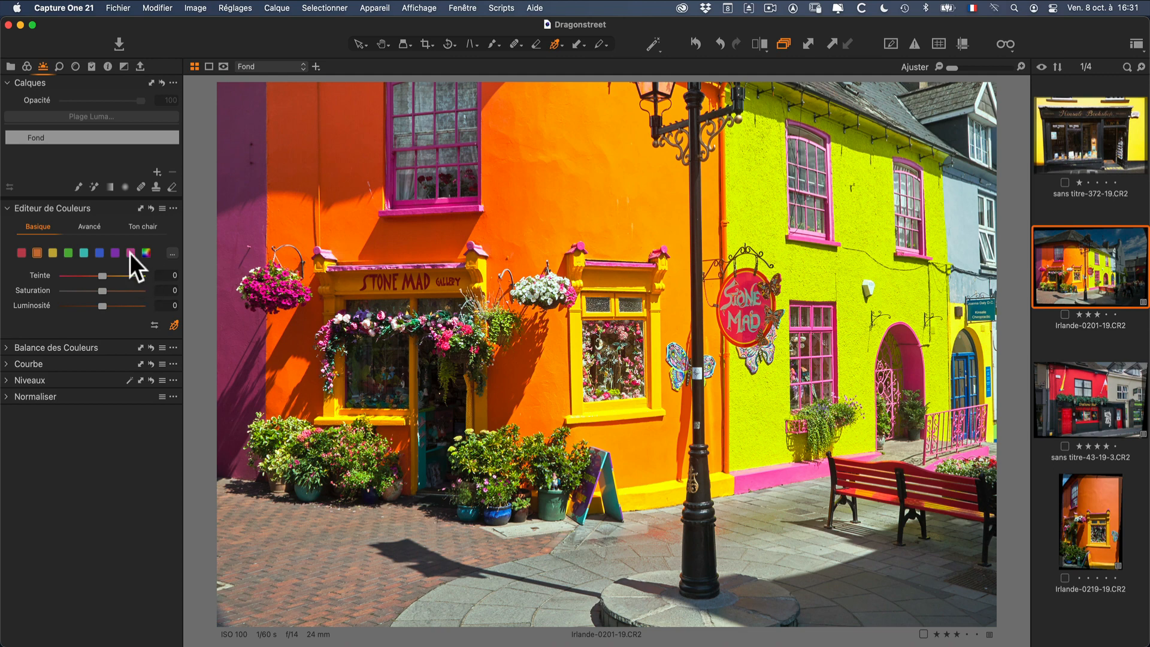
left_click(152, 208)
- Target the purple wall's colour with the direct colour editor, create a masked layer from that selection, and check its mask
left_click(145, 253)
left_click(174, 326)
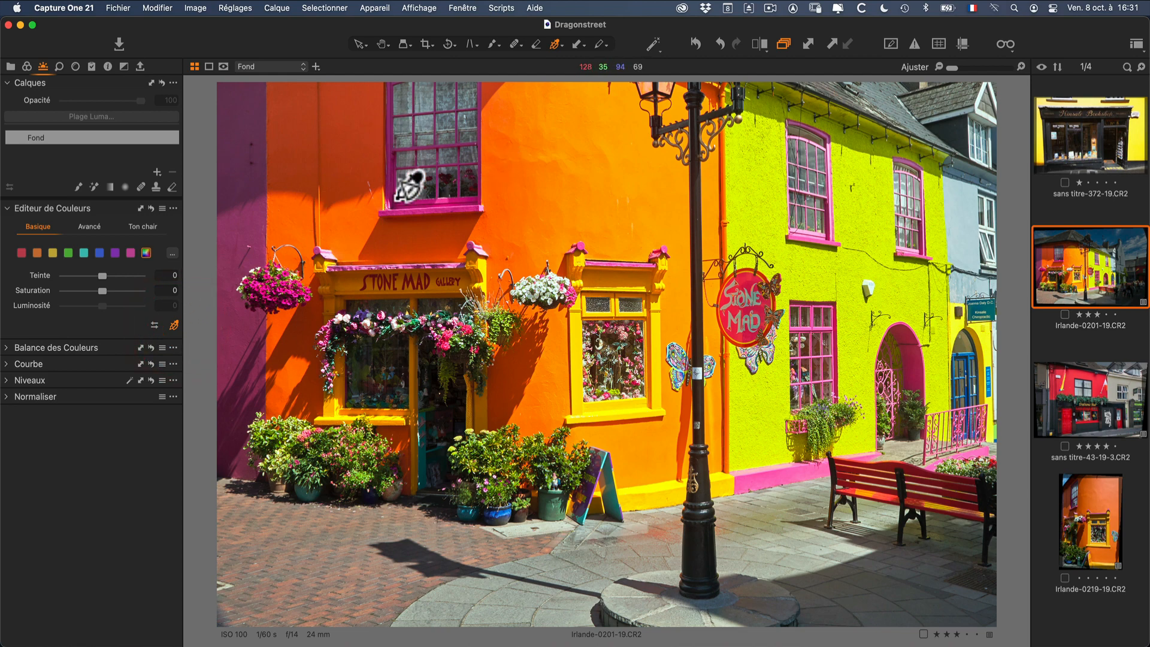
left_click(246, 193)
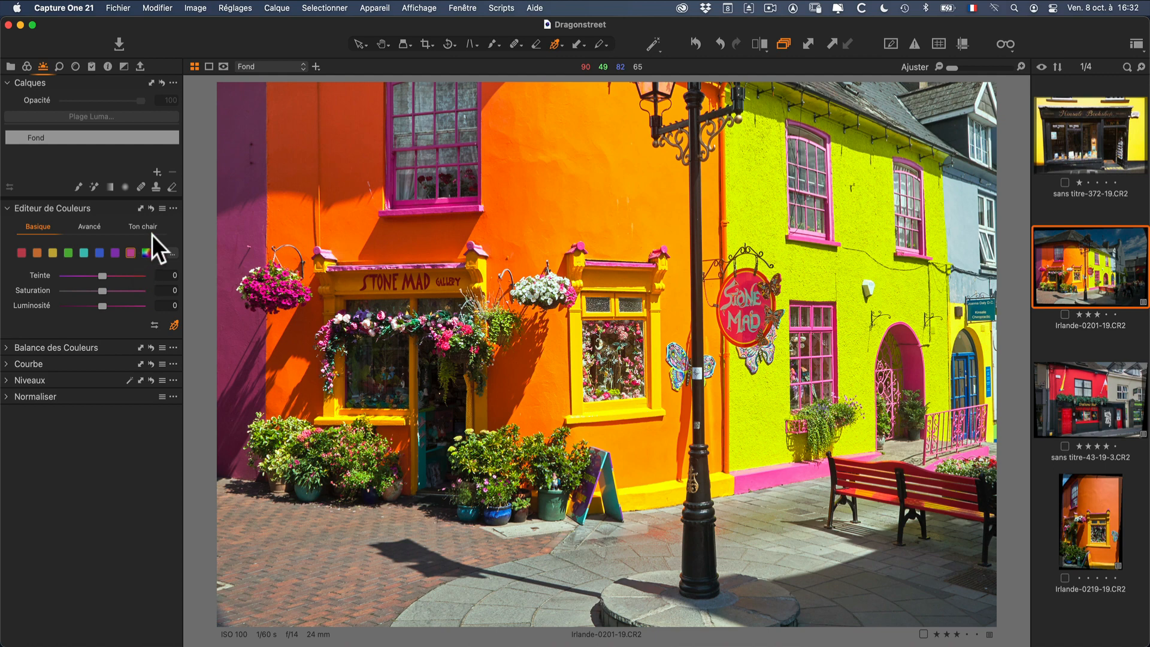
left_click(173, 208)
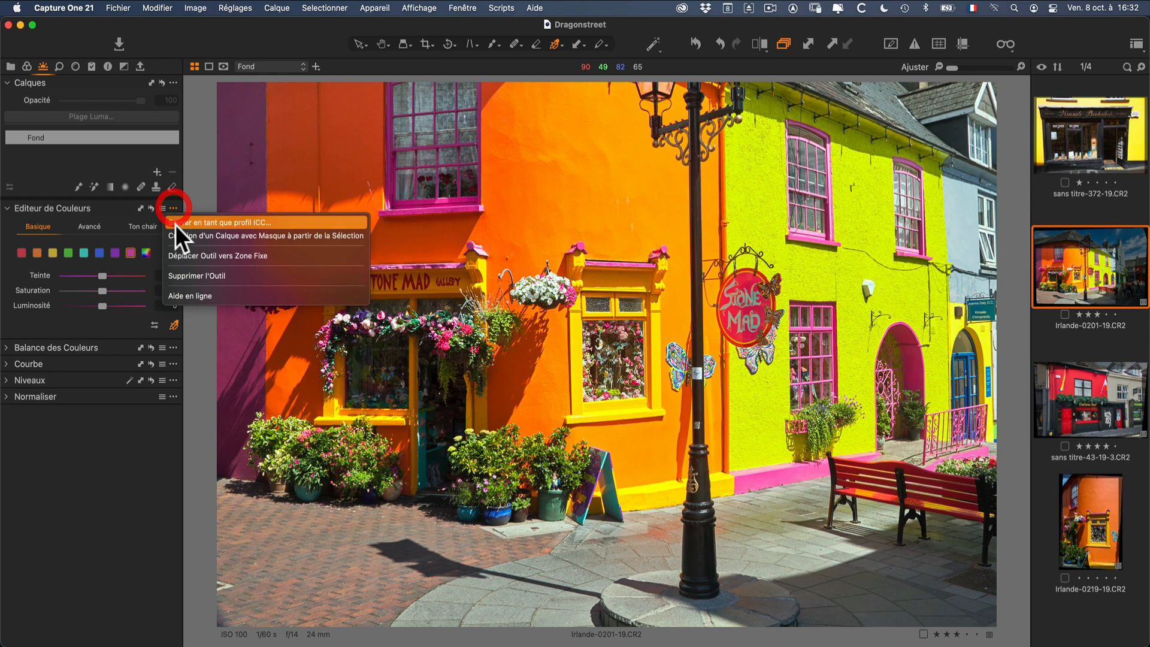
left_click(243, 239)
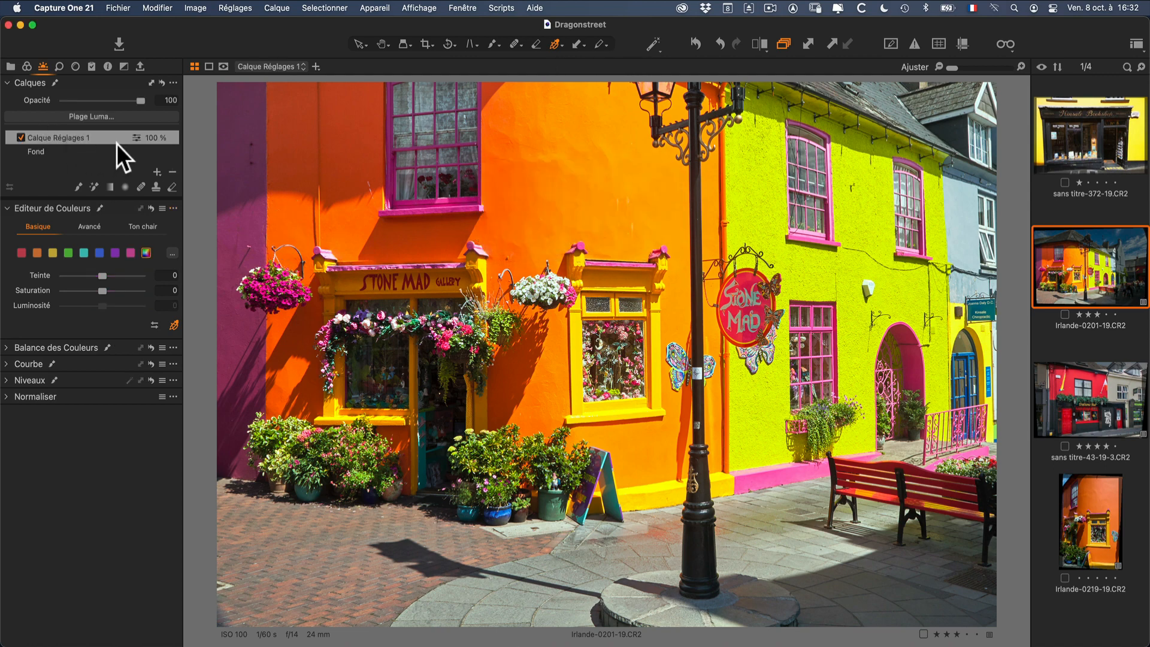
key("m")
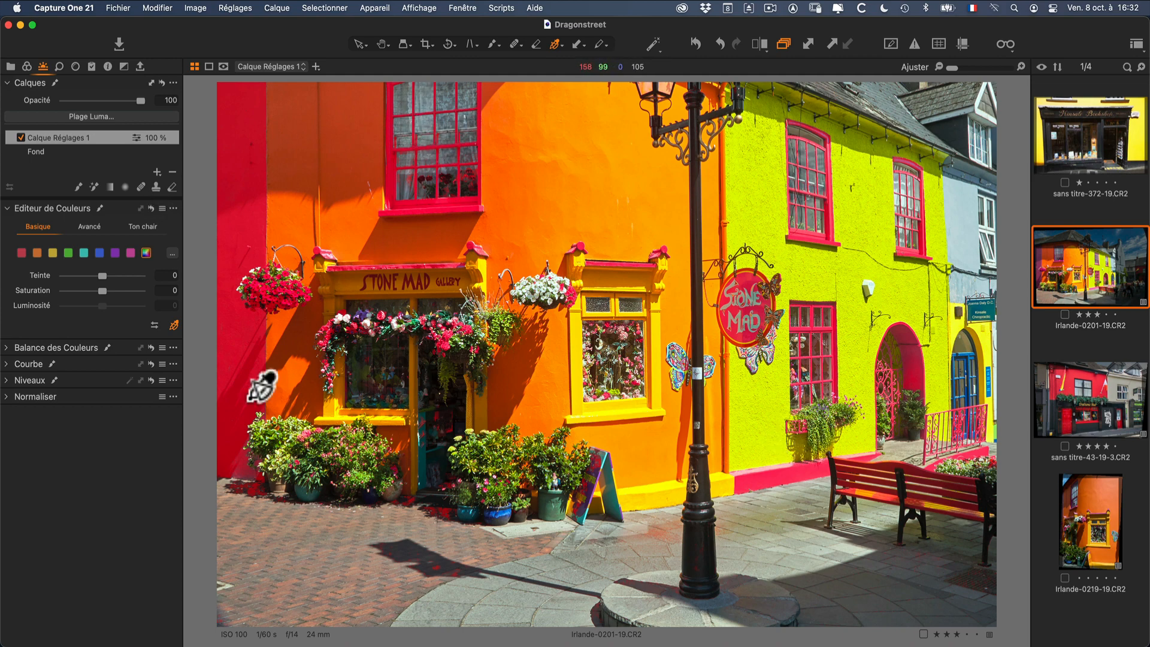
key("m")
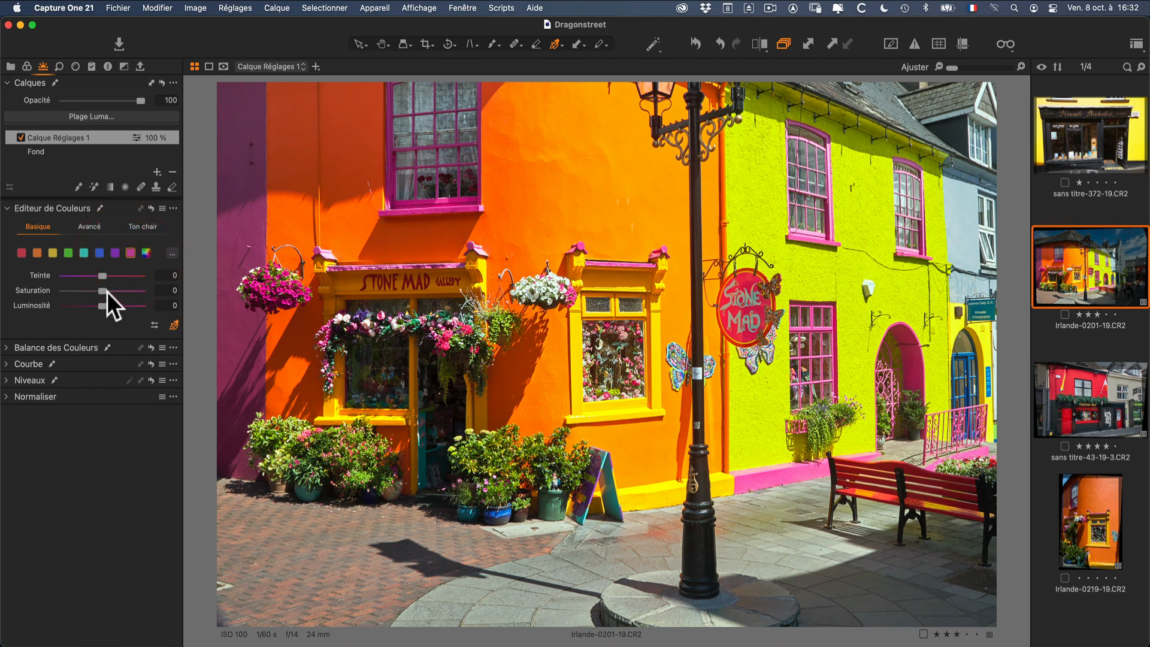
- Set the magenta range on the new layer to hue -30, saturation 54,2 and lightness -33,9
left_click_drag(100, 275, 66, 274)
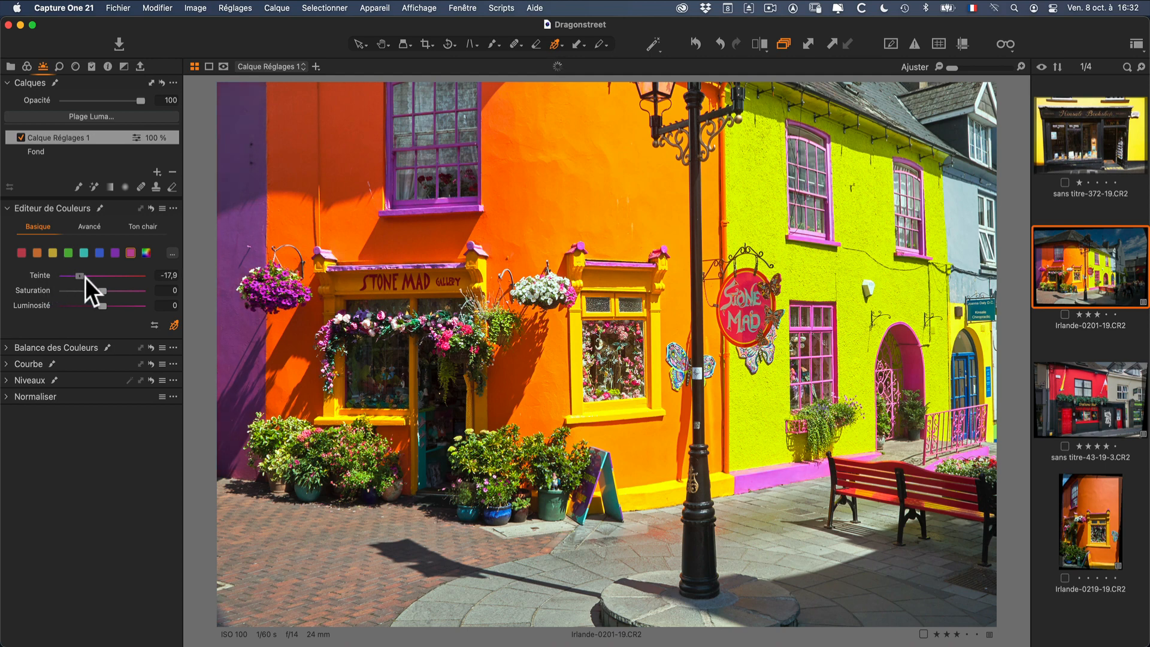
left_click_drag(152, 281, 62, 283)
left_click_drag(125, 290, 76, 306)
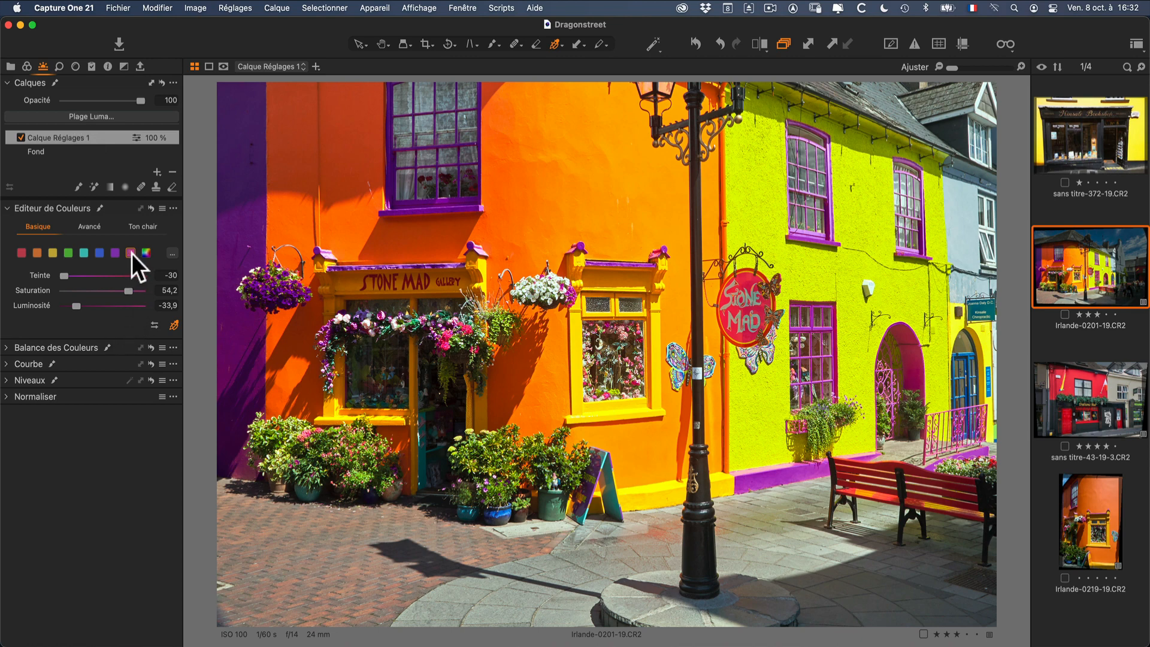
- Erase the layer mask from the purple wall, the hanging flowers and the gallery shopfront, using the mask overlay as a guide
left_click(172, 186)
key("m")
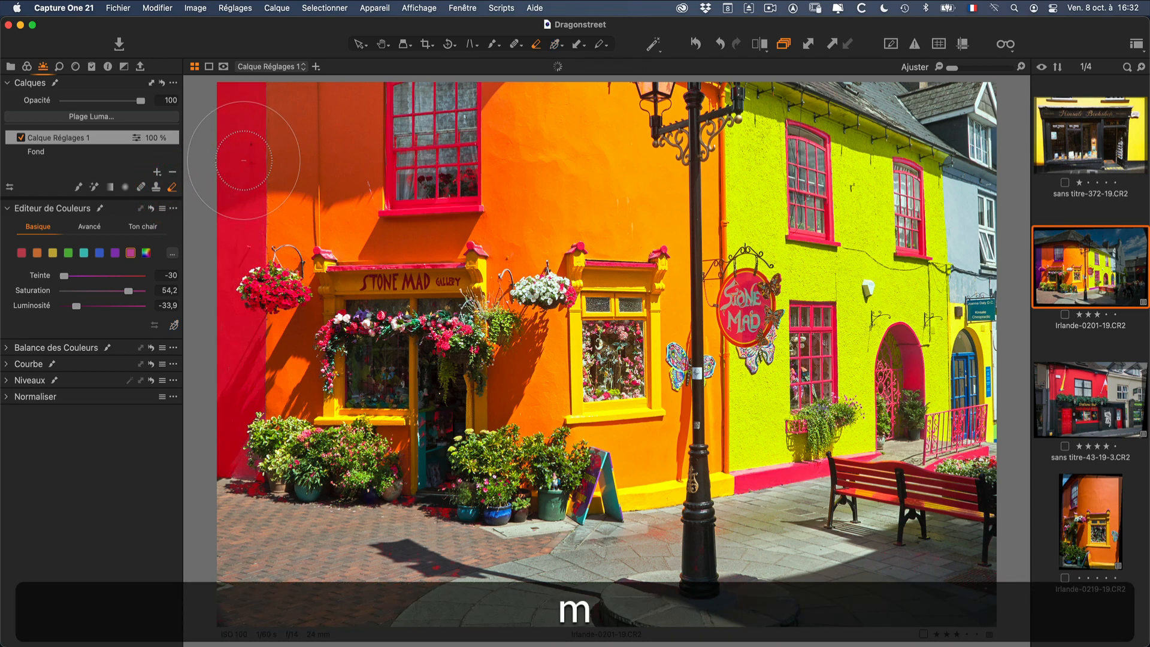
mouse_move(244, 160)
left_mouse_down()
mouse_move(233, 205)
mouse_move(232, 151)
mouse_move(212, 120)
mouse_move(225, 113)
mouse_move(244, 152)
mouse_move(253, 117)
mouse_move(251, 338)
mouse_move(230, 339)
mouse_move(224, 321)
mouse_move(226, 455)
mouse_move(239, 398)
mouse_move(257, 407)
mouse_move(258, 514)
left_mouse_up()
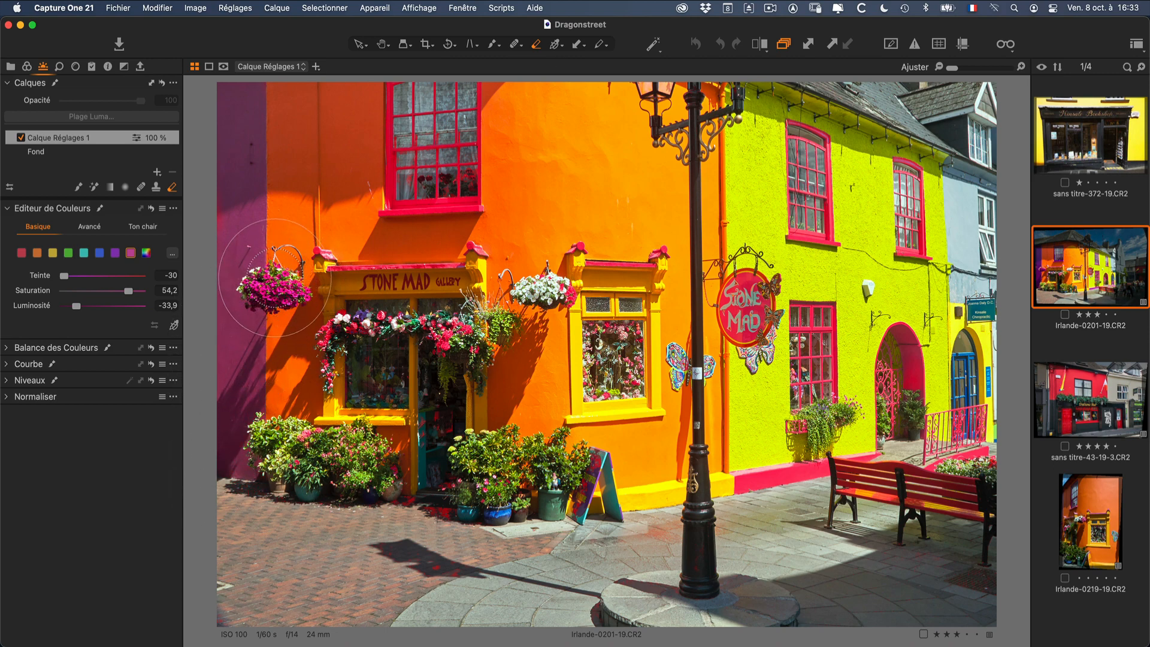
mouse_move(226, 198)
left_mouse_down()
mouse_move(203, 270)
mouse_move(238, 170)
mouse_move(231, 332)
mouse_move(247, 426)
left_mouse_up()
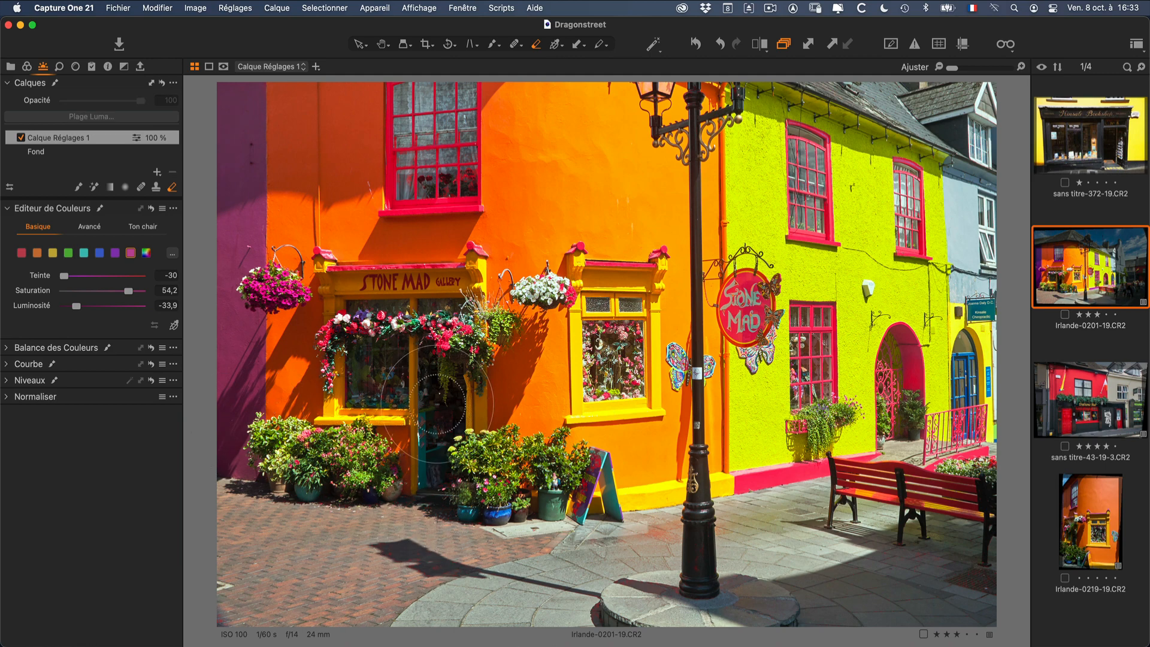
mouse_move(437, 404)
left_mouse_down()
mouse_move(460, 350)
mouse_move(363, 350)
mouse_move(291, 327)
mouse_move(278, 297)
left_mouse_up()
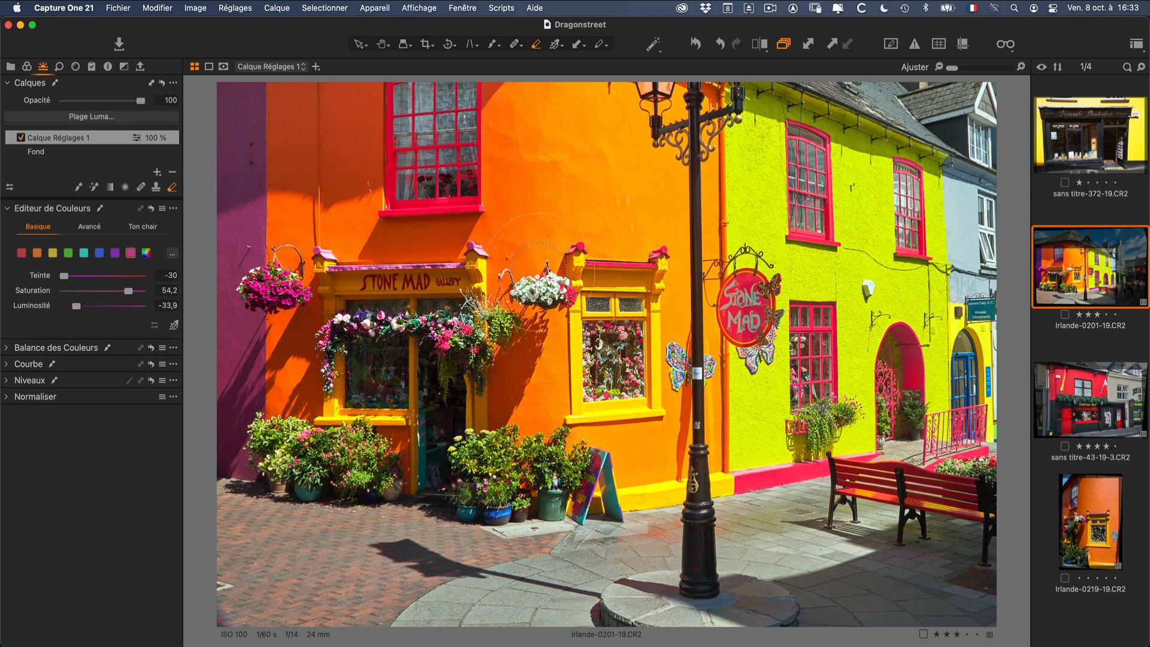
mouse_move(620, 267)
left_mouse_down()
mouse_move(522, 302)
mouse_move(631, 218)
left_mouse_up()
key("m")
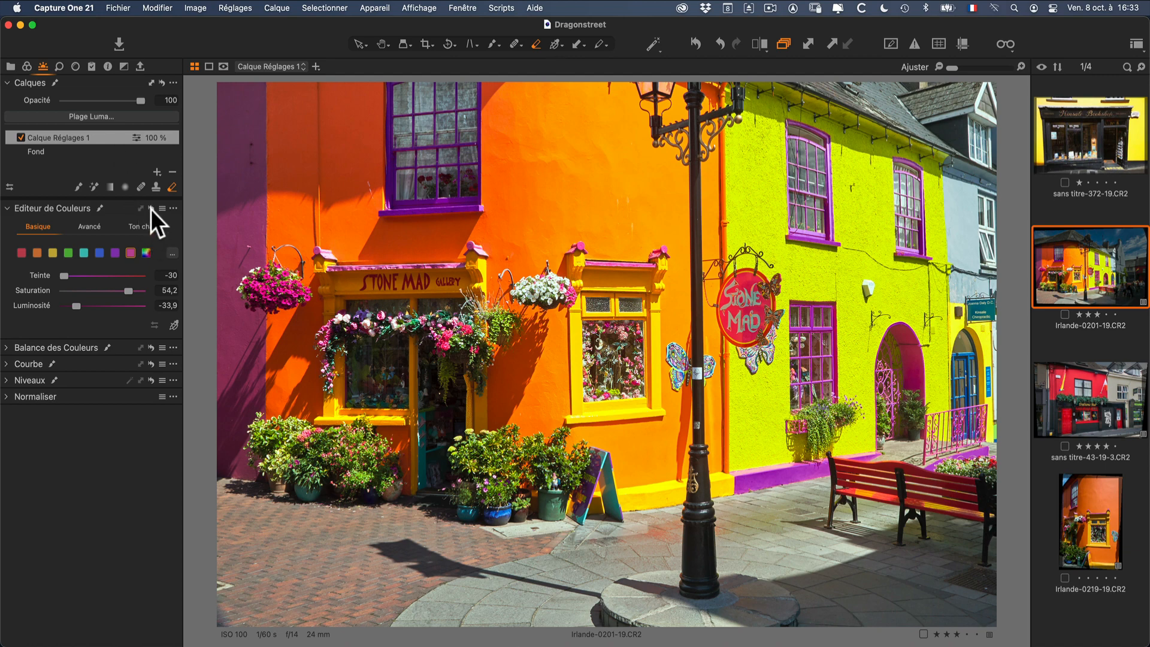
- Compare the photo with and without the layer's colour edits by temporarily resetting the colour editor
key("alt")
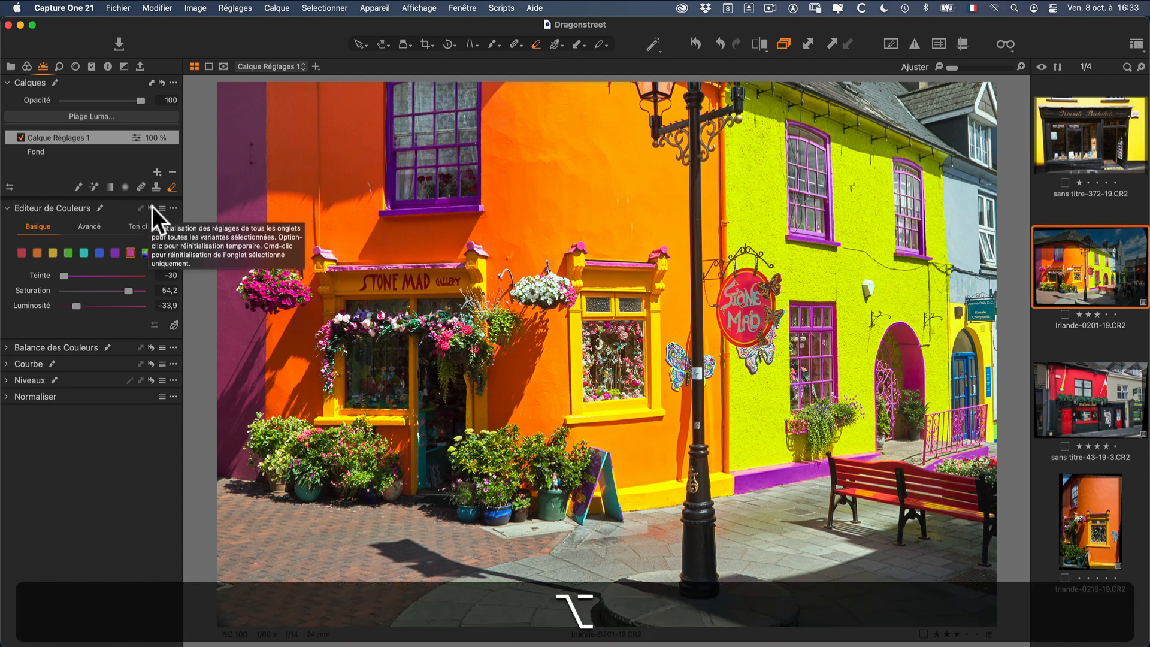
left_click(151, 208, "alt")
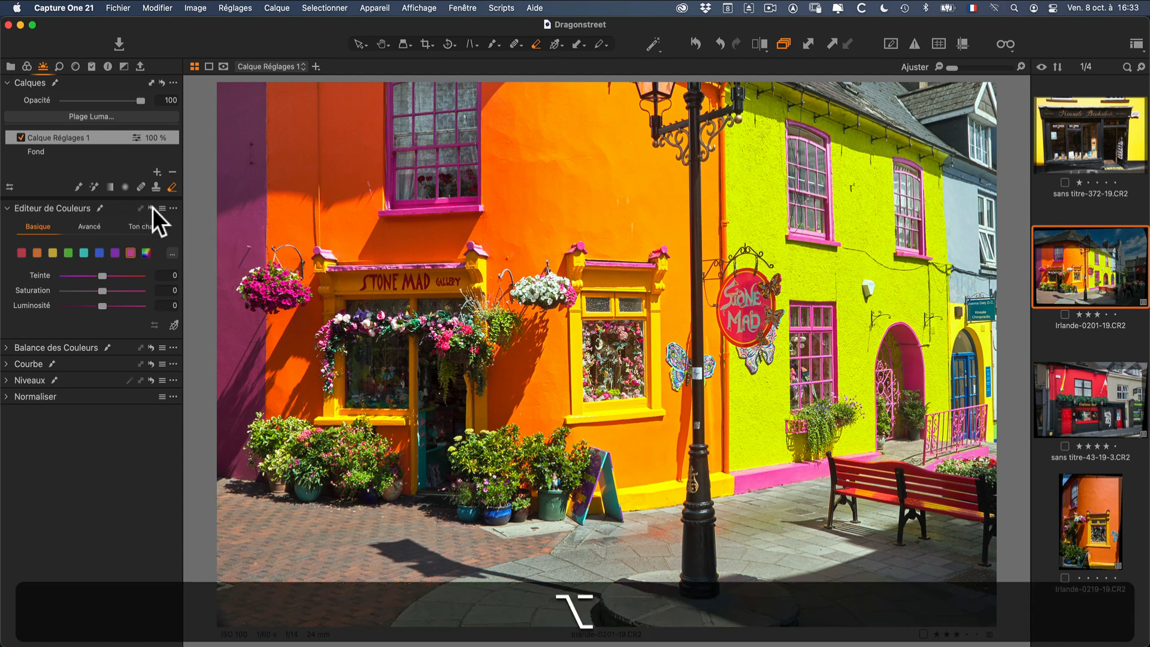
left_click(152, 208, "alt")
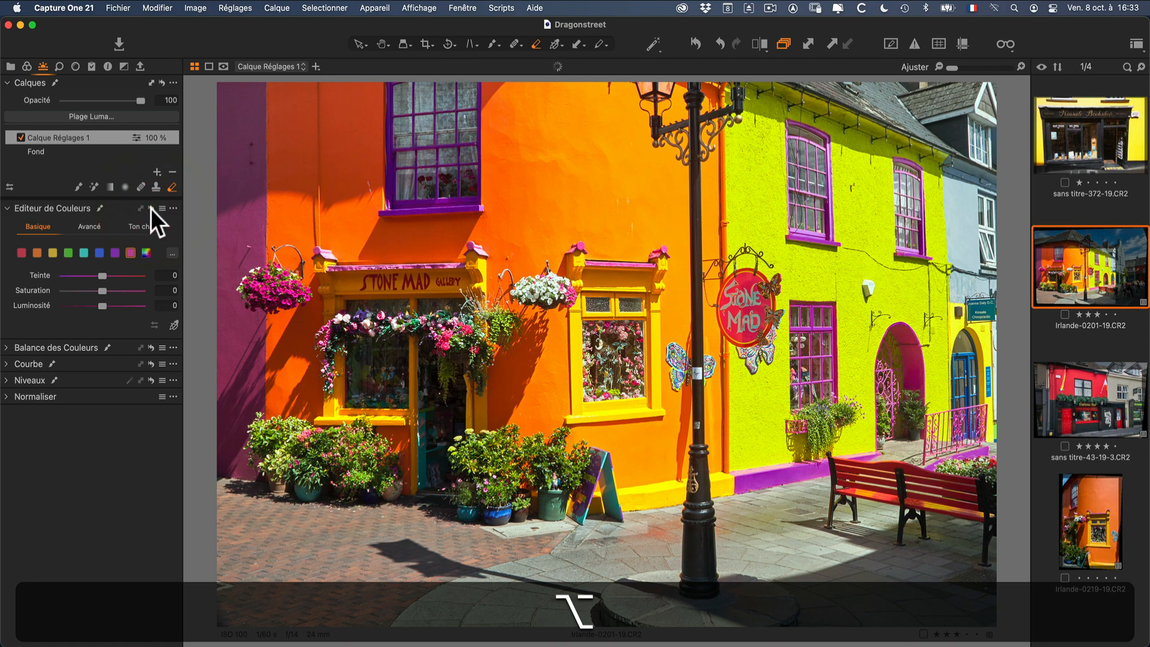
left_click(149, 208, "alt")
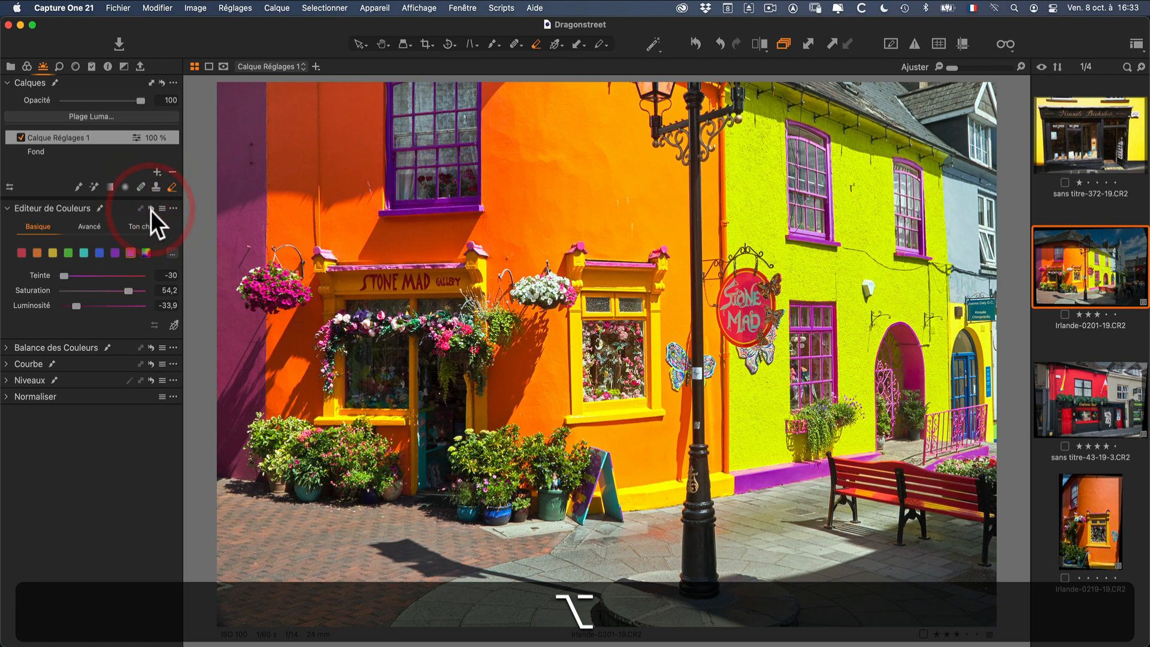
left_click(151, 207, "alt")
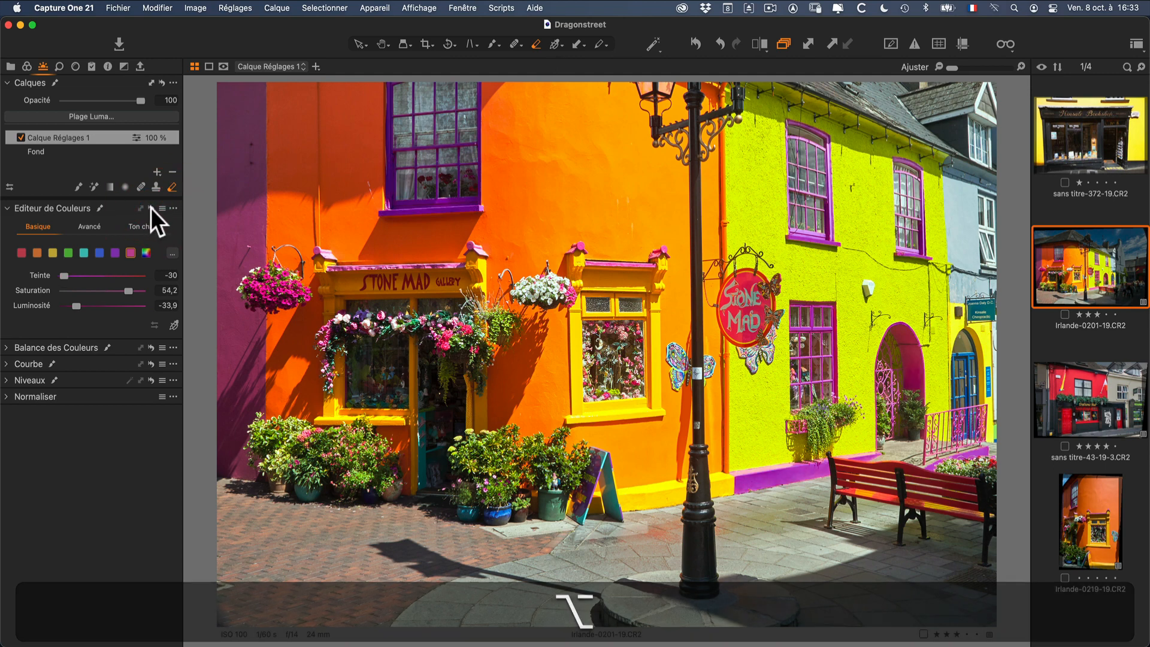
left_click(150, 209, "alt")
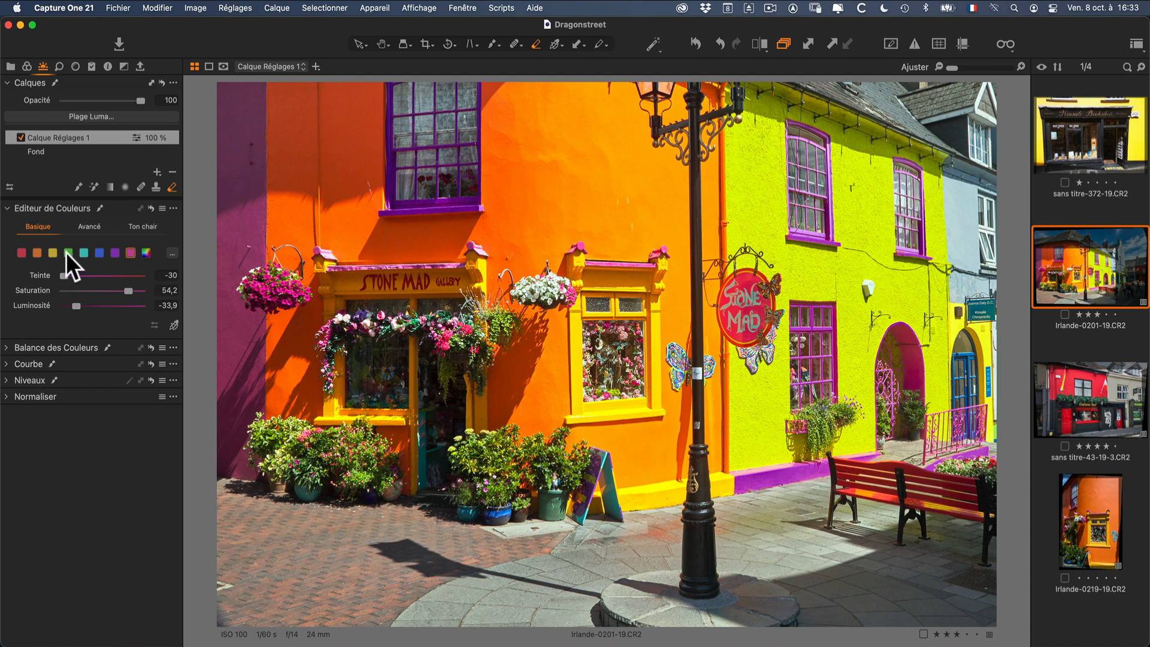
- Rename the adjustment layer as "Correction du violet"
left_click(68, 140)
key("Return")
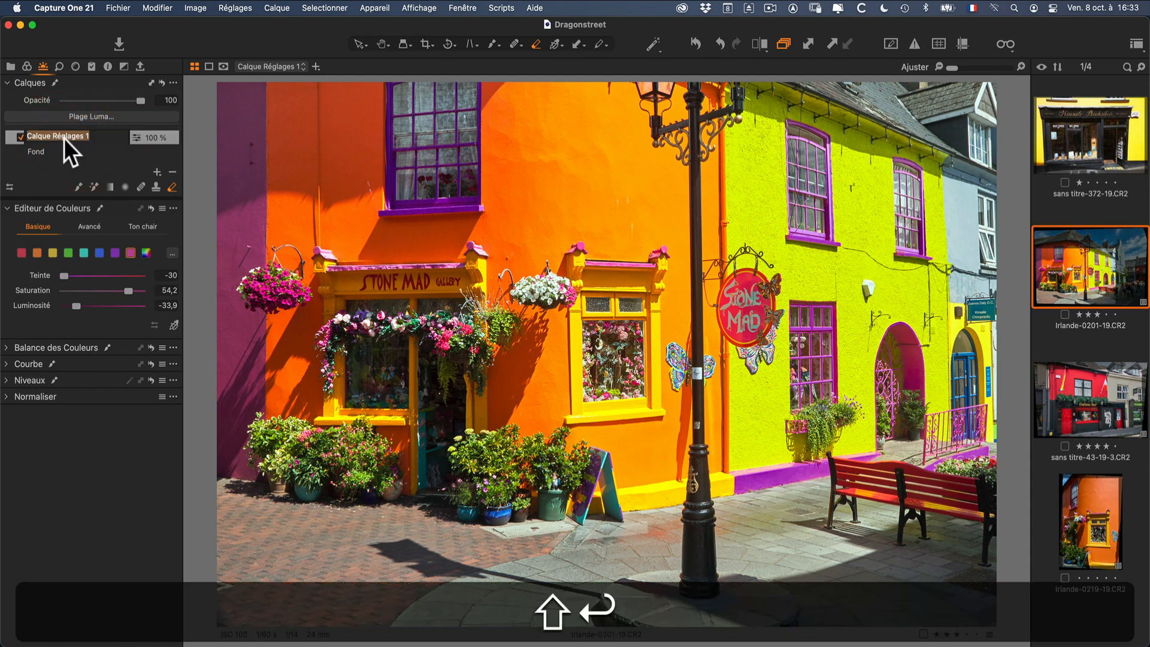
type("Correction du")
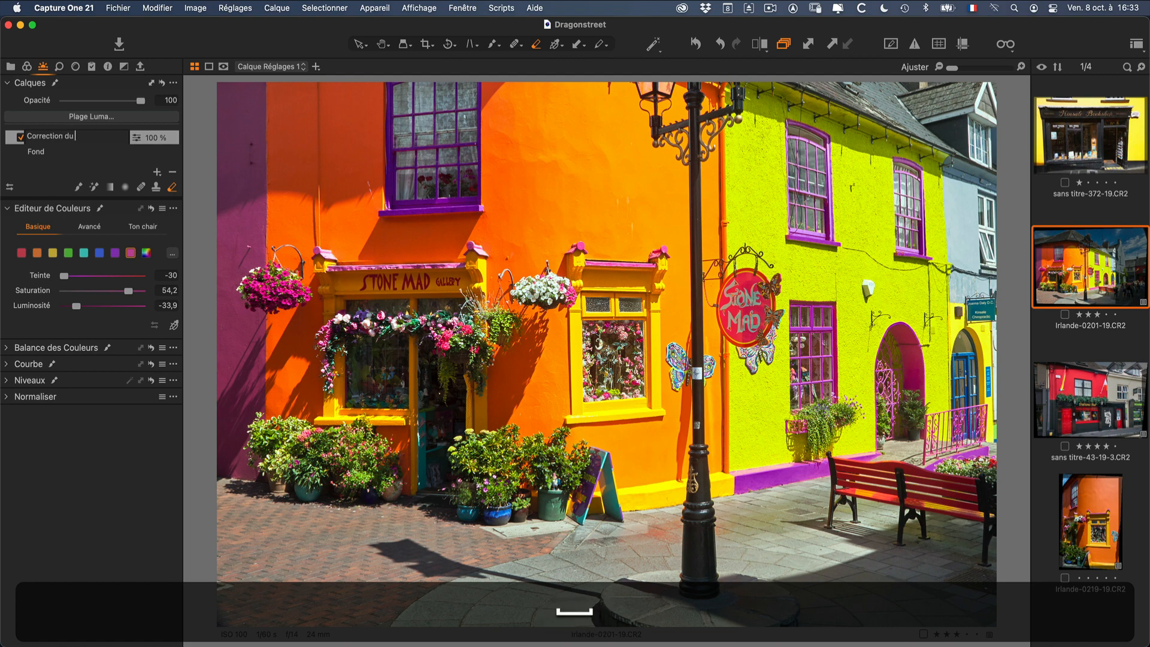
type(" violet")
key("BackSpace")
key("BackSpace")
key("BackSpace")
type("olet")
key("Return")
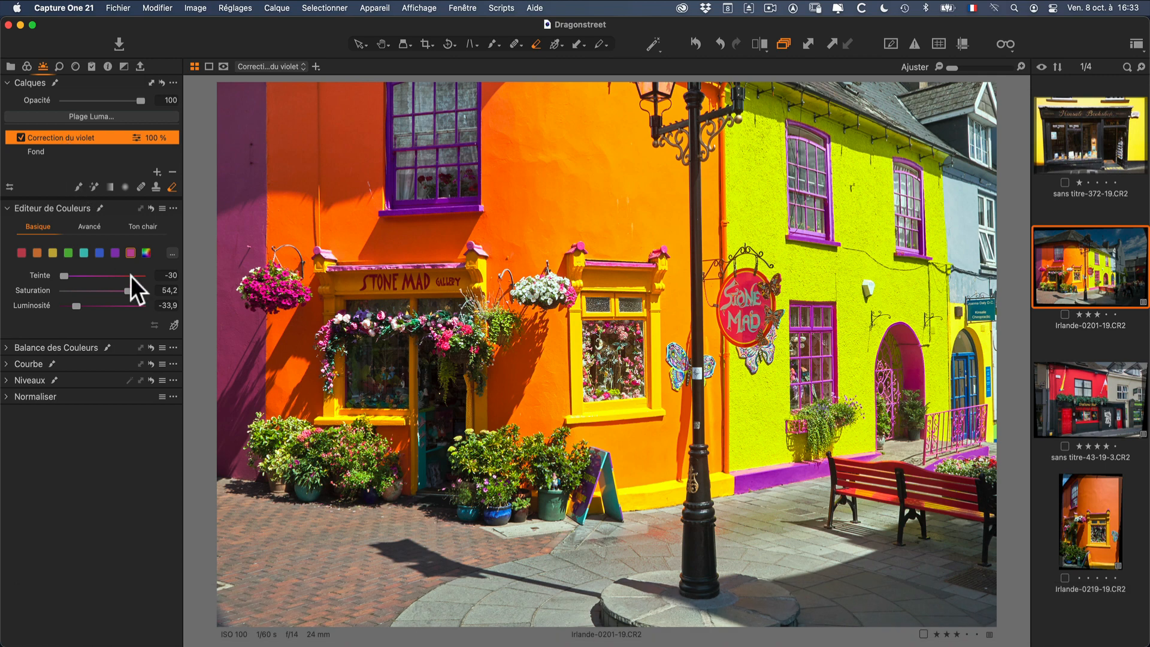
- Target the yellow-green facade's colour with the direct colour editor and create another masked layer from that selection
left_click(174, 324)
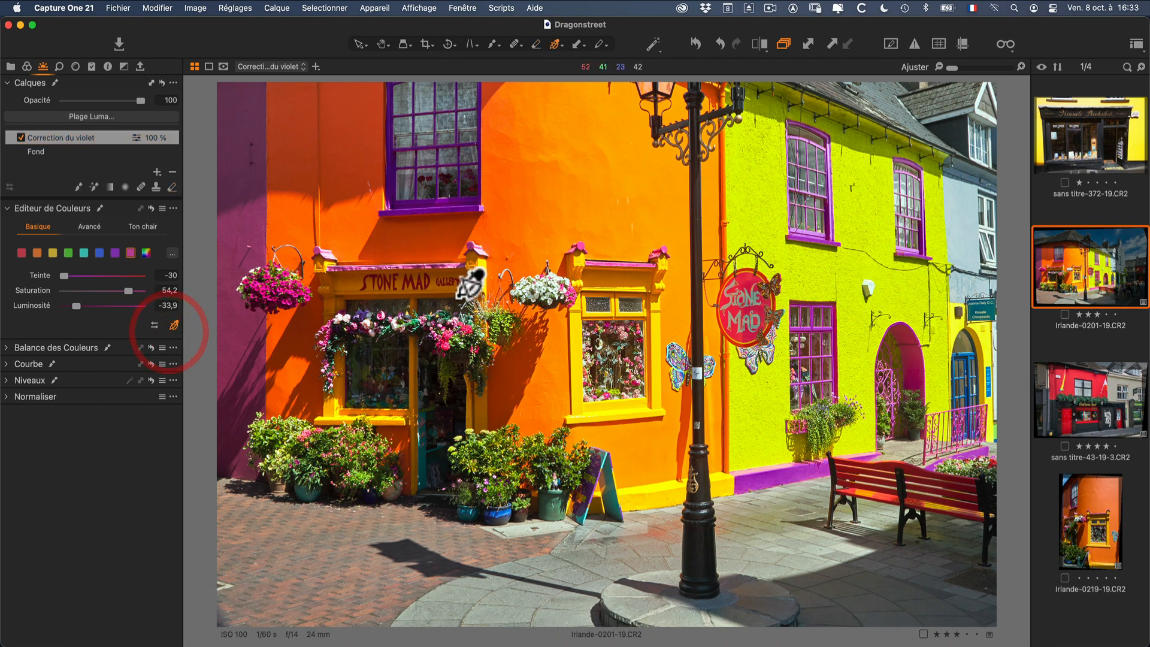
left_click(803, 262)
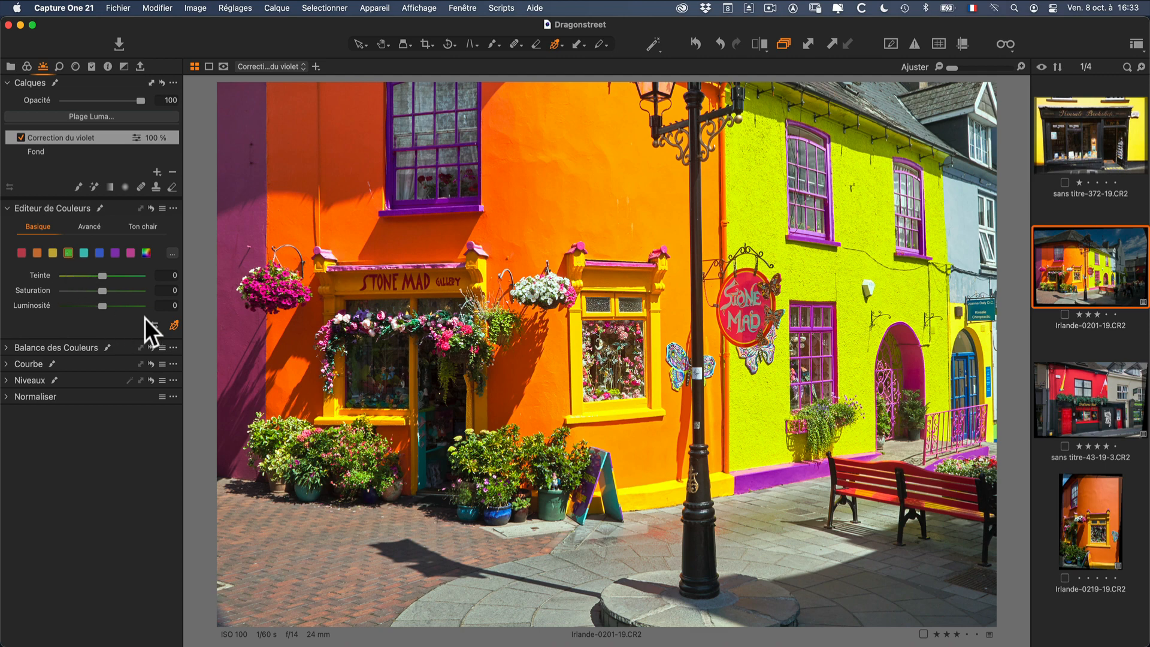
left_click(173, 208)
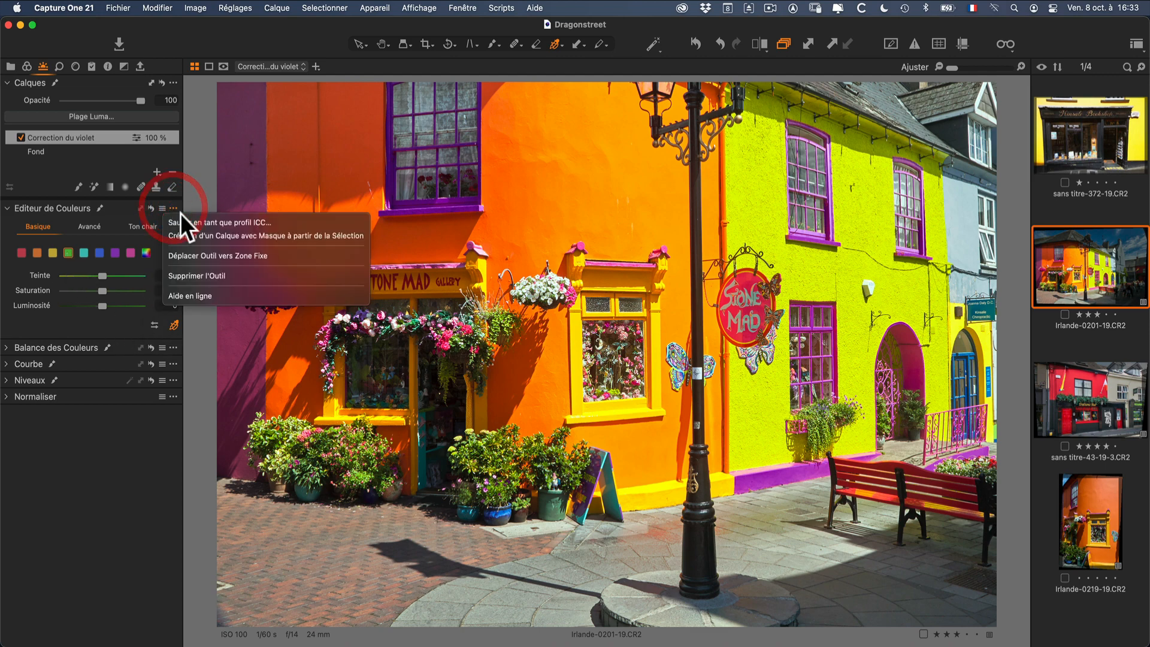
left_click(189, 235)
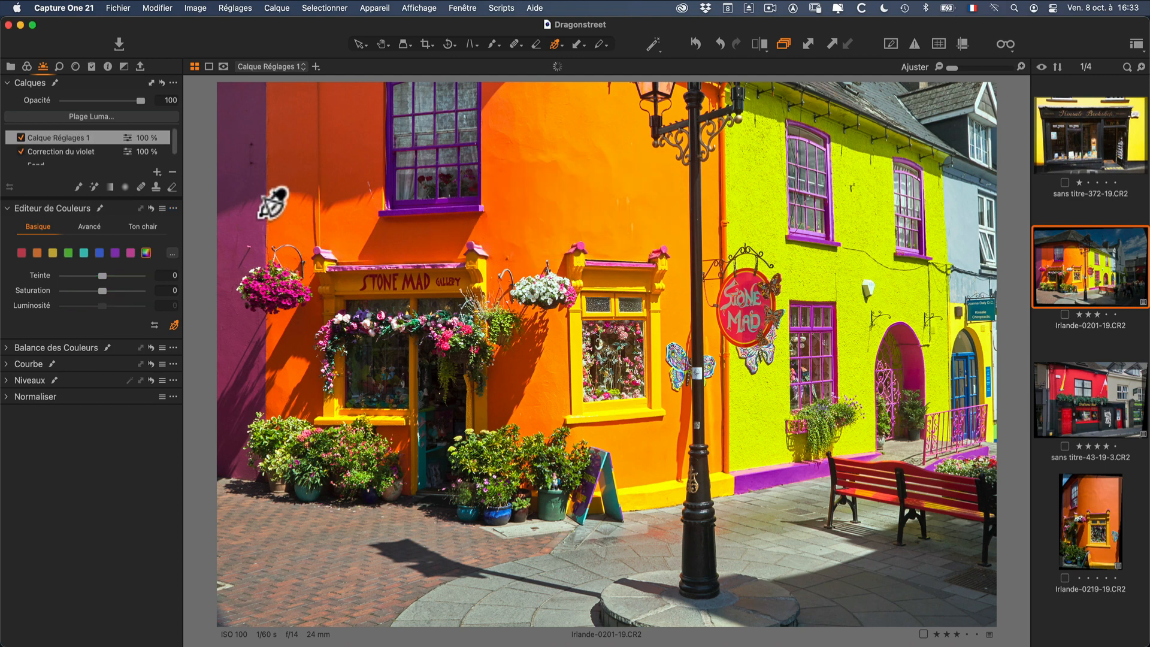
- Rename the new adjustment layer as "Correction du jaune vert"
key("Return")
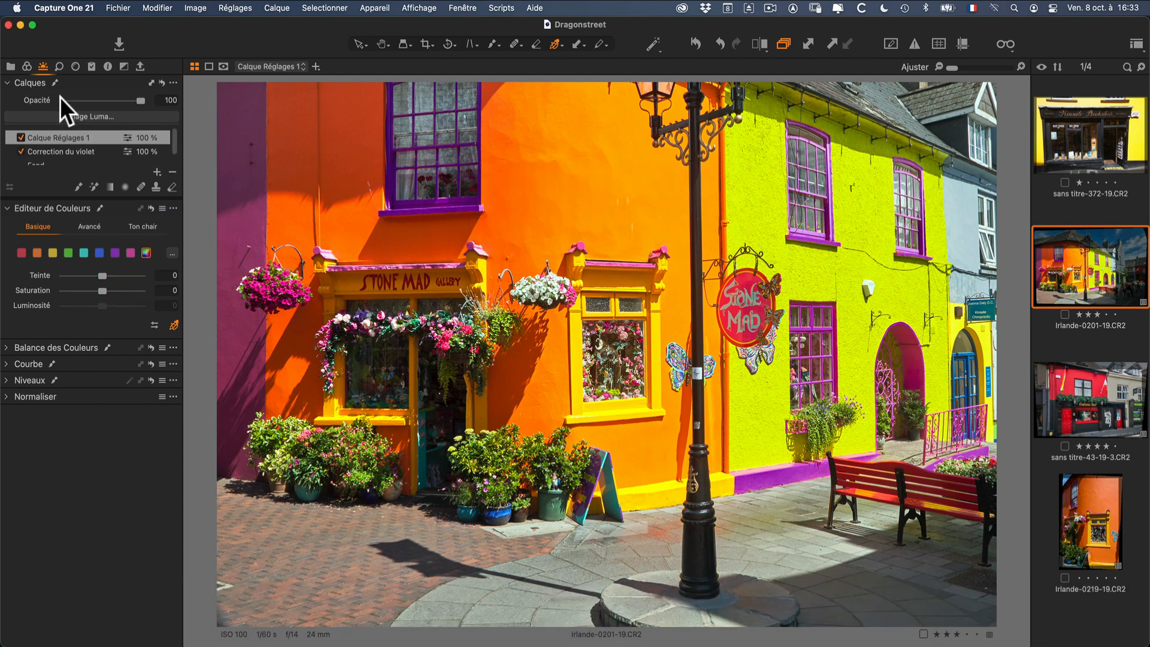
left_click(102, 138)
key("Return")
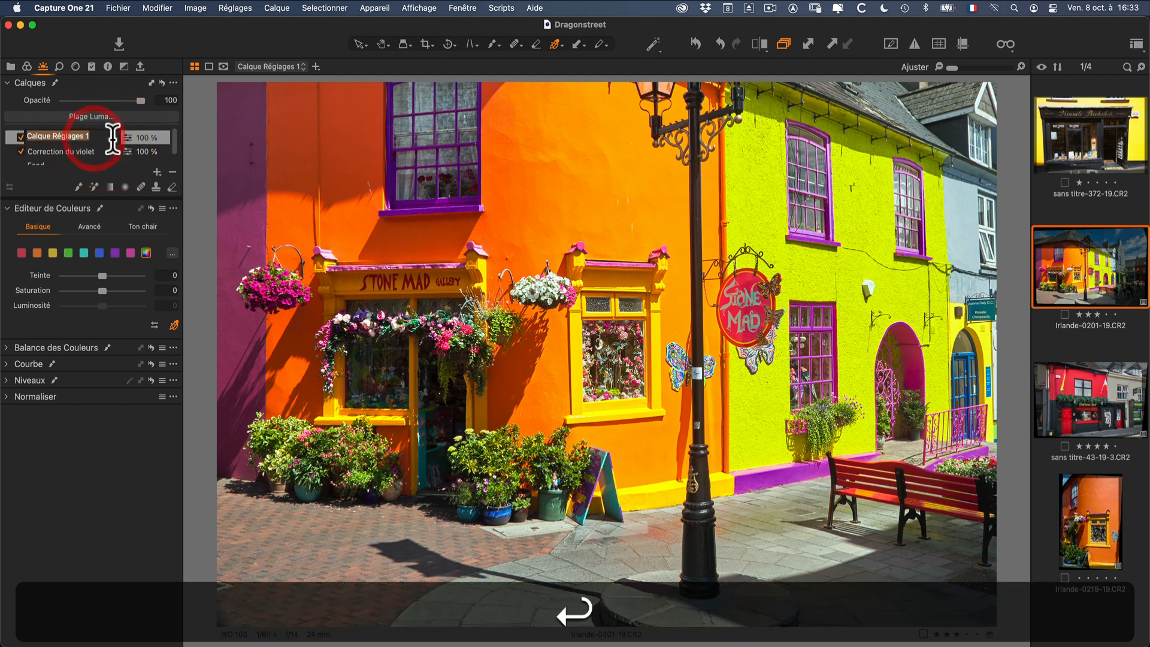
type("Correc")
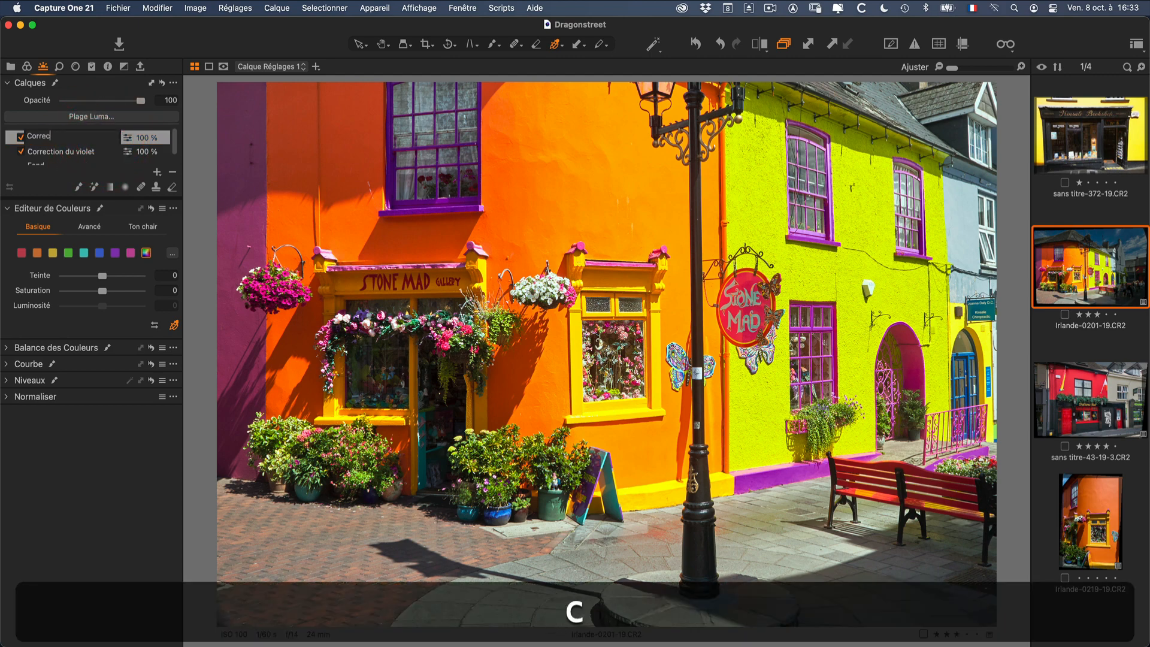
type("tion du jaune vert")
key("Return")
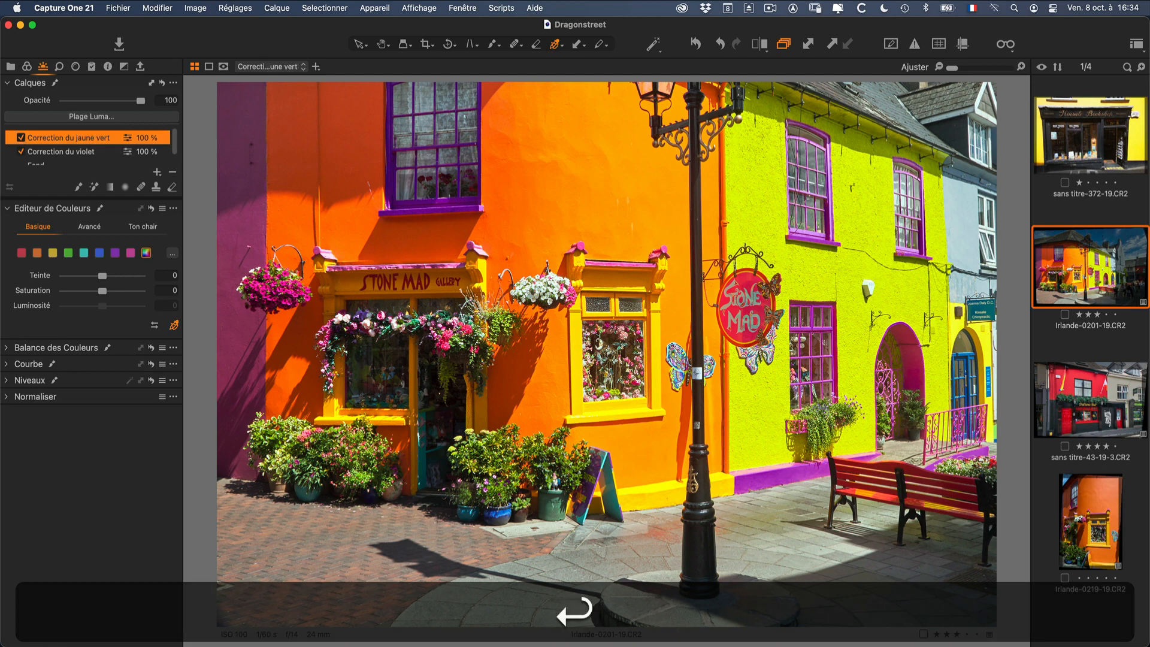
- Erase the layer mask from the potted plants, the paving and the neighbouring house's roof, using the mask overlay as a guide
key("m")
left_click(749, 297)
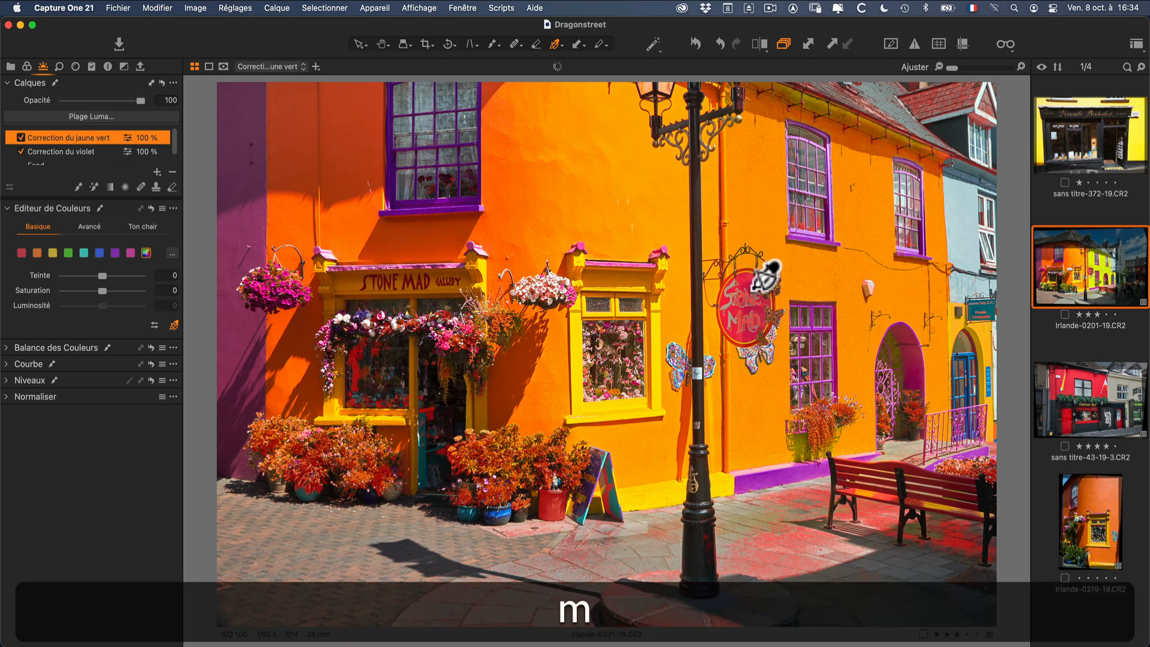
key("m")
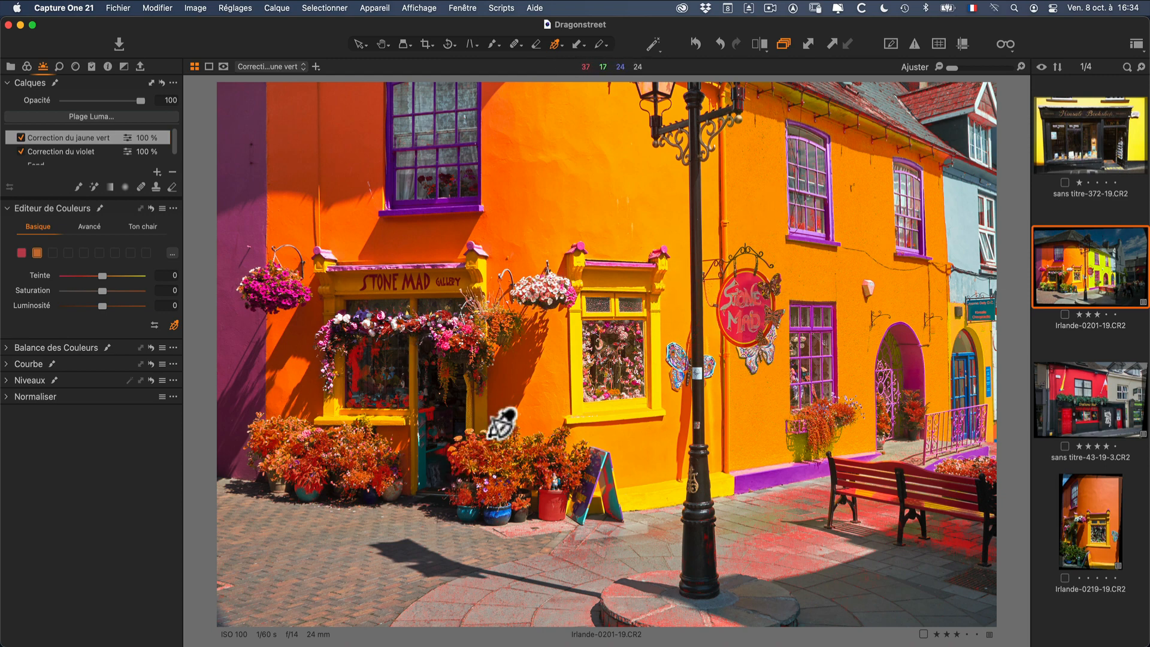
key("m")
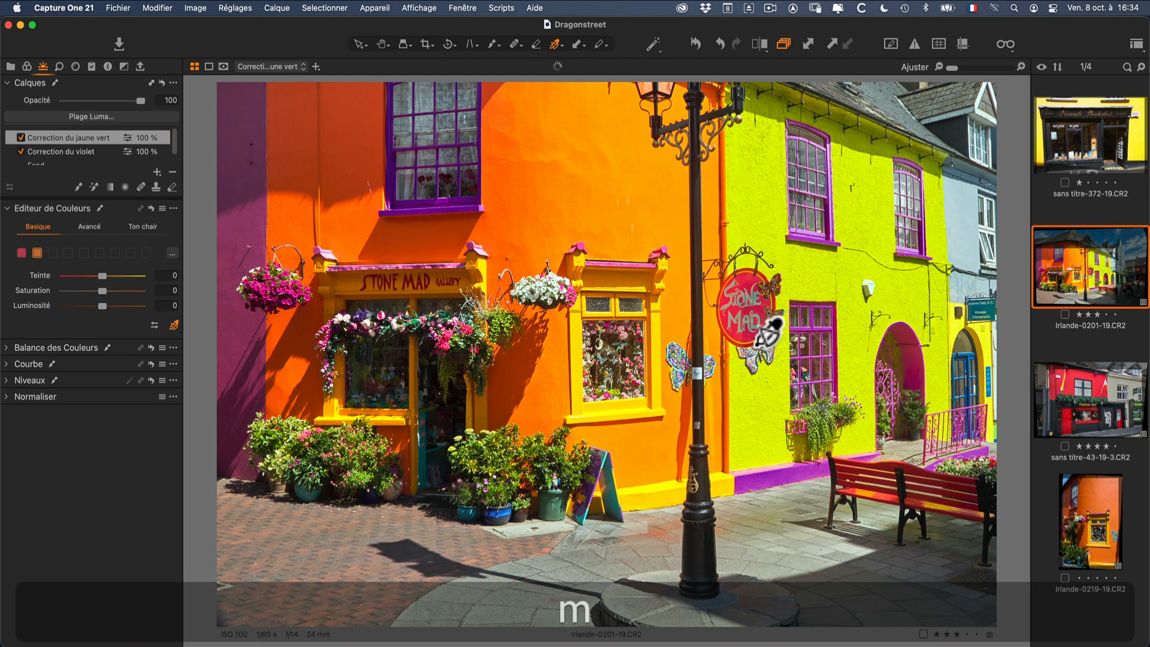
left_click(171, 186)
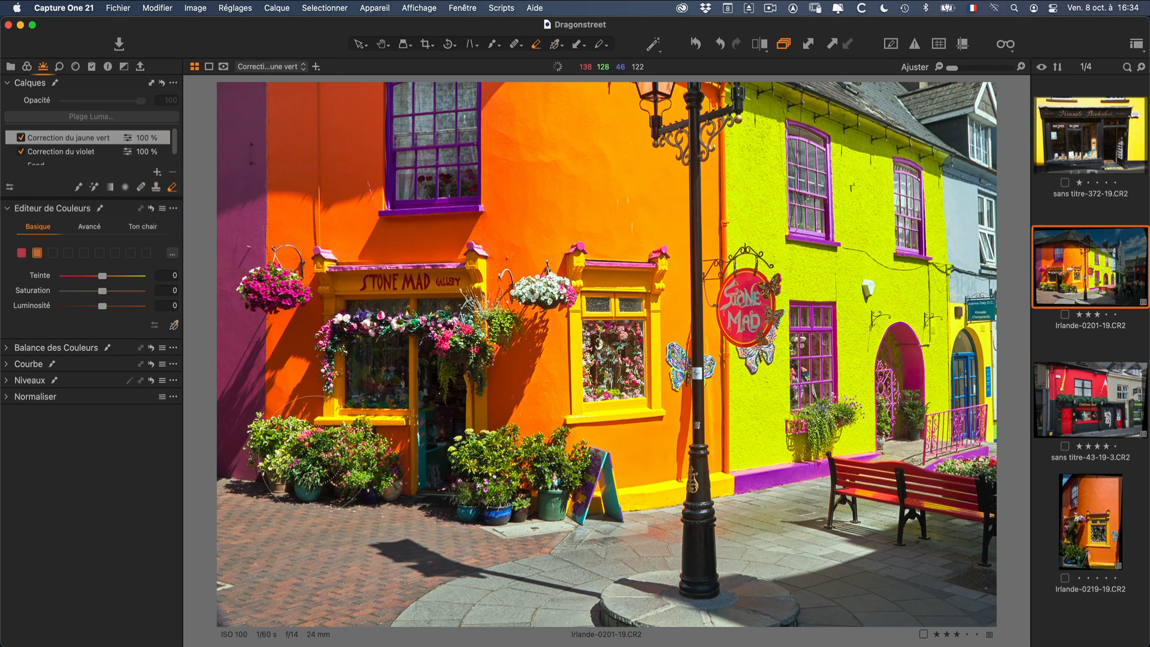
key("m")
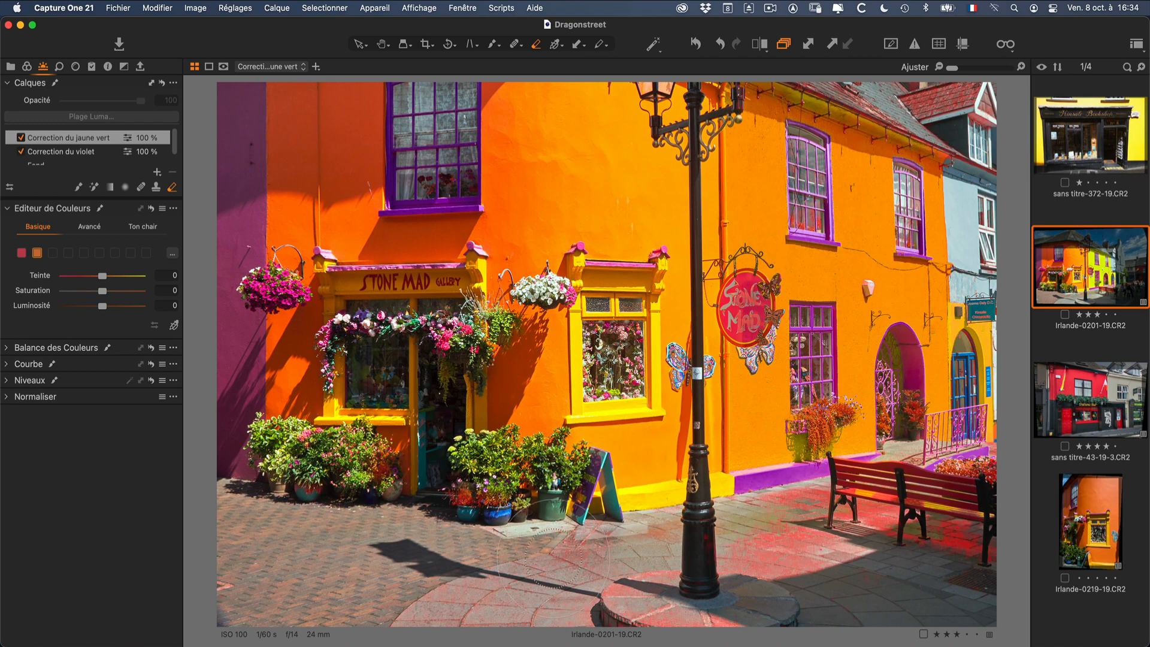
mouse_move(736, 544)
left_mouse_down()
mouse_move(901, 522)
mouse_move(1009, 548)
mouse_move(1008, 421)
mouse_move(960, 430)
mouse_move(817, 510)
mouse_move(860, 504)
mouse_move(843, 574)
mouse_move(1007, 488)
mouse_move(902, 576)
left_mouse_up()
mouse_move(952, 84)
left_mouse_down()
mouse_move(973, 111)
mouse_move(830, 73)
mouse_move(952, 78)
left_mouse_up()
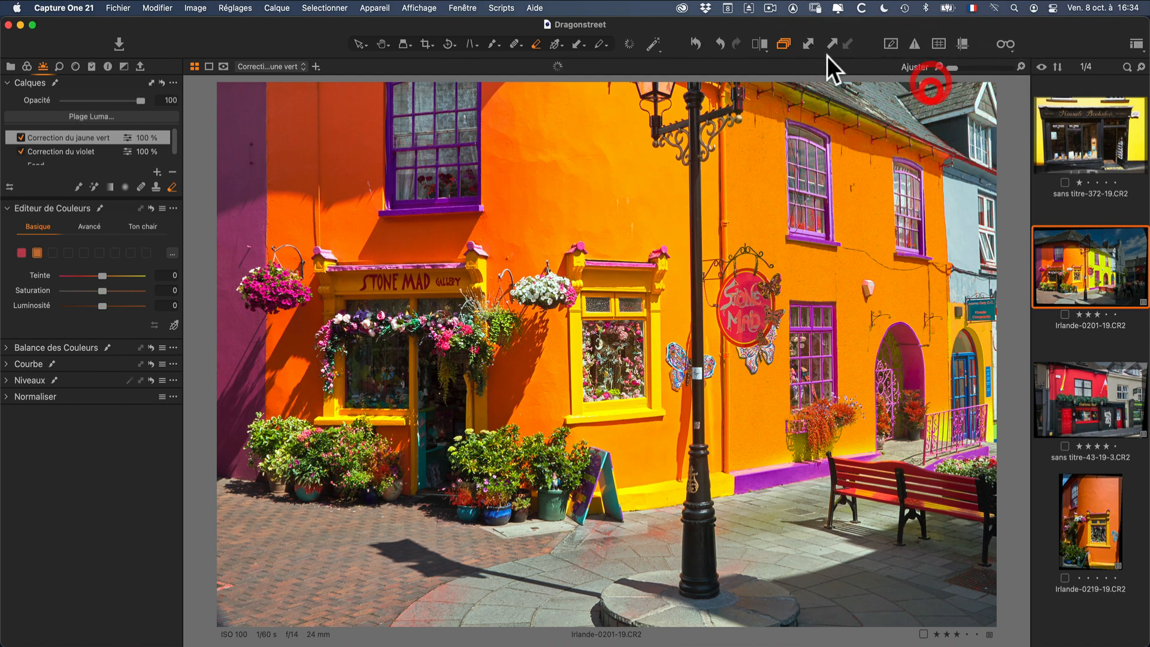
key("m")
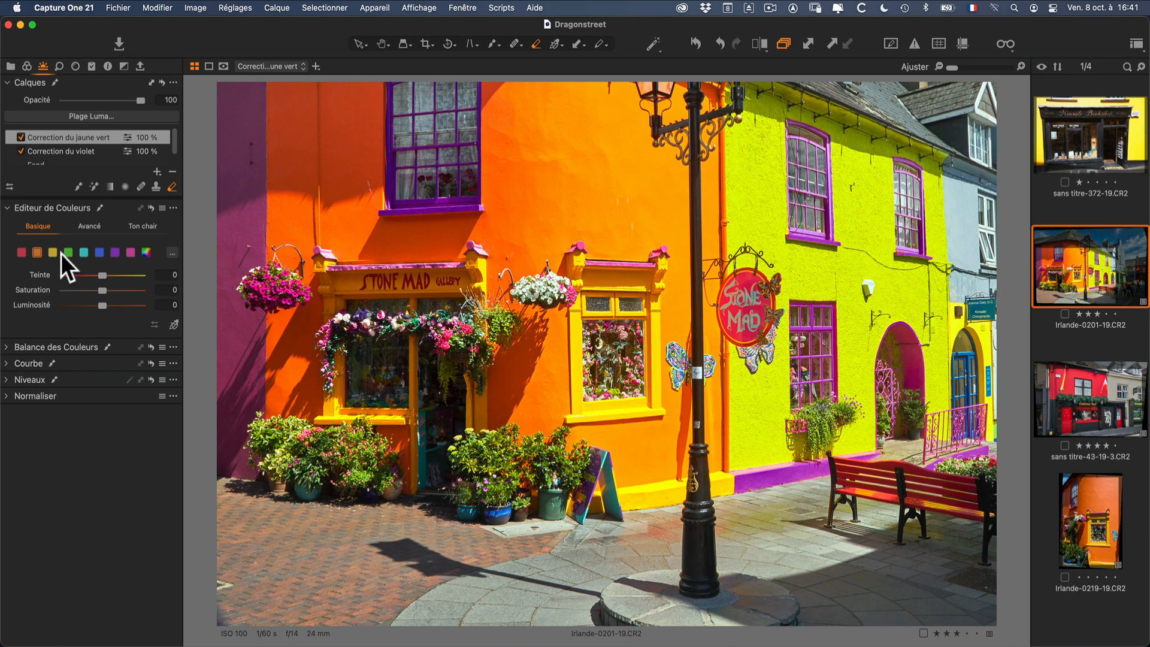
- Shift the layer's green range to hue -12.6, saturation -12.9 and lightness -10.5 in the basic colour editor
left_click(67, 253)
left_click_drag(102, 274, 93, 309)
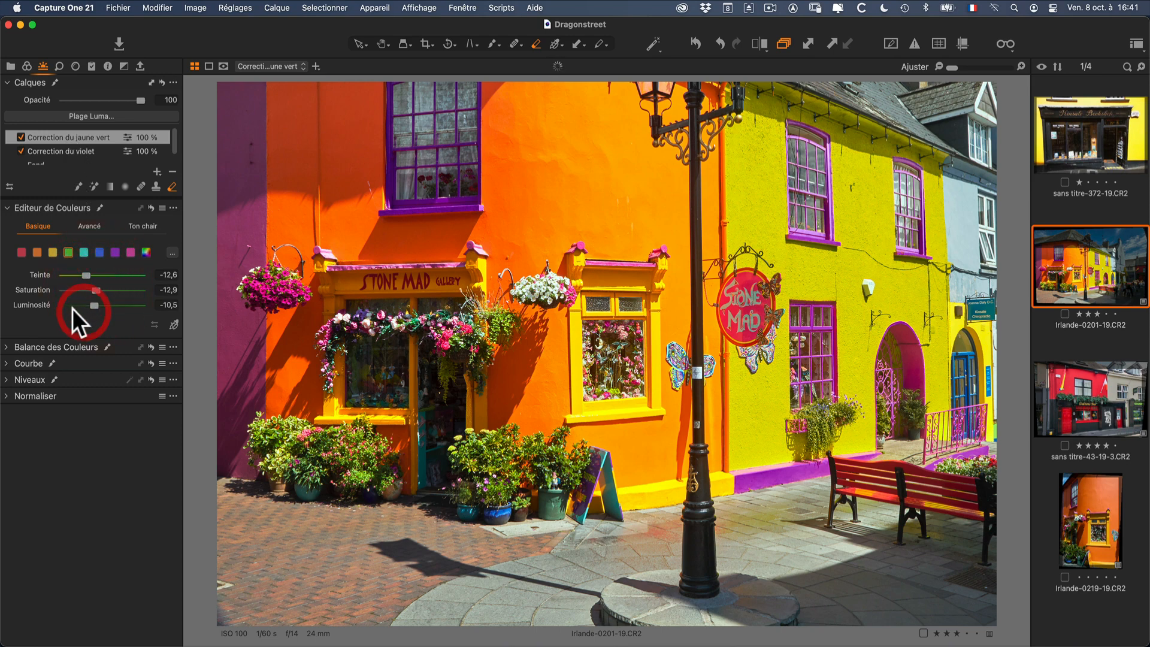
left_click(85, 274)
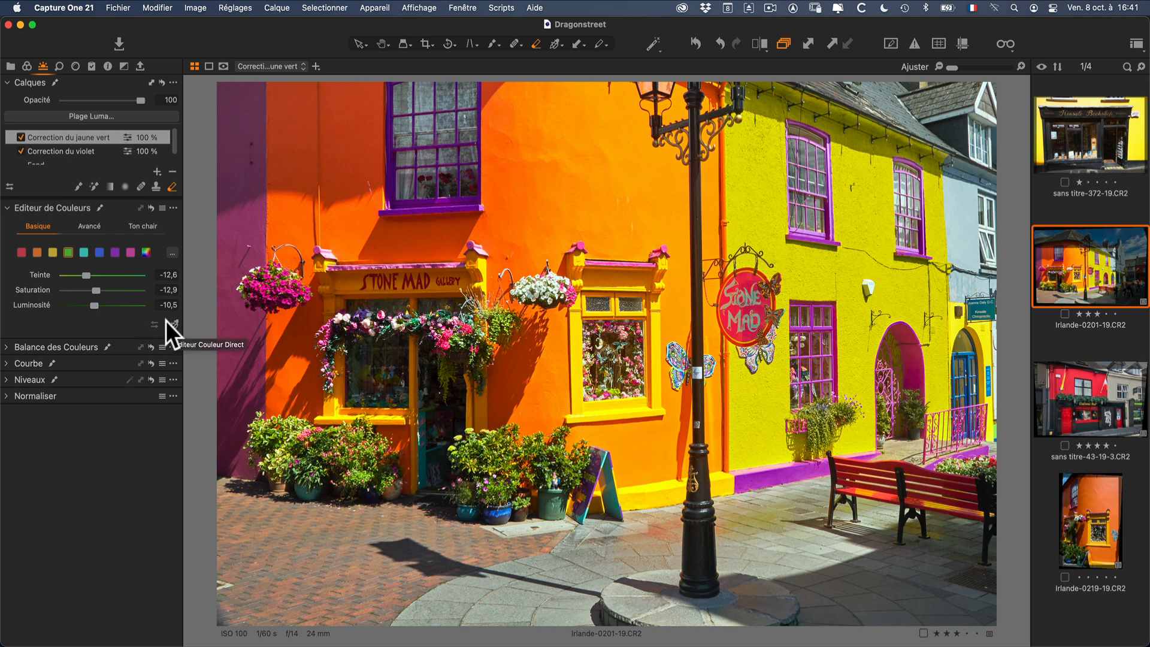
- Sample the purple wall's colour in the advanced colour editor and widen its saturation range on the colour wheel with the selection displayed
left_click(90, 226)
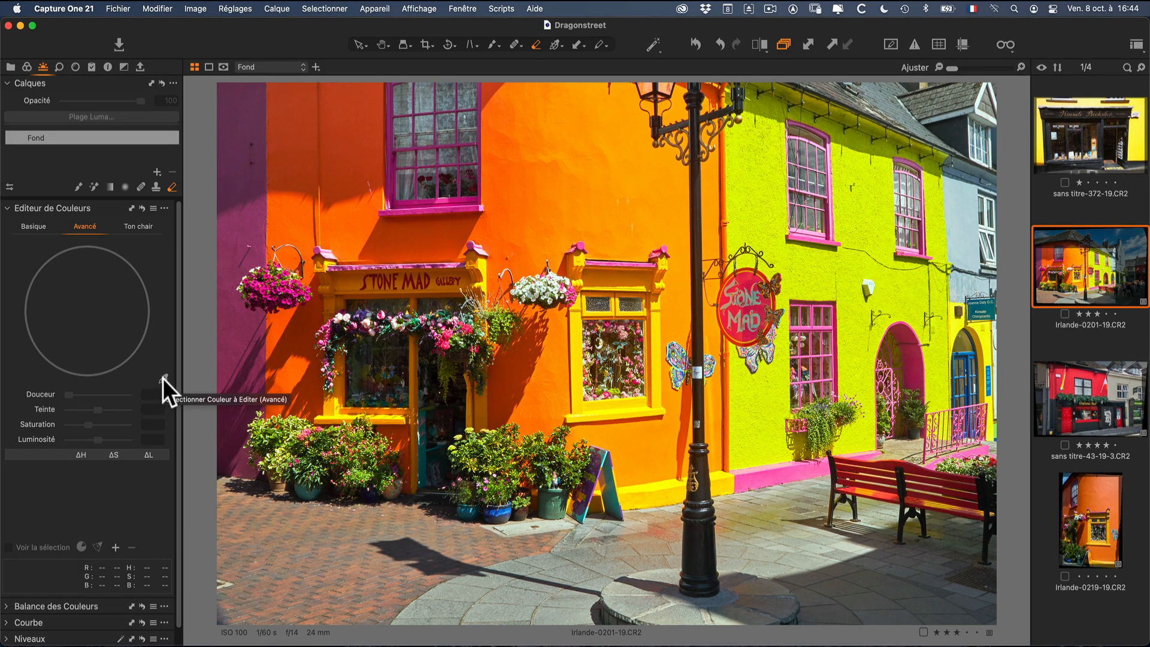
left_click(164, 377)
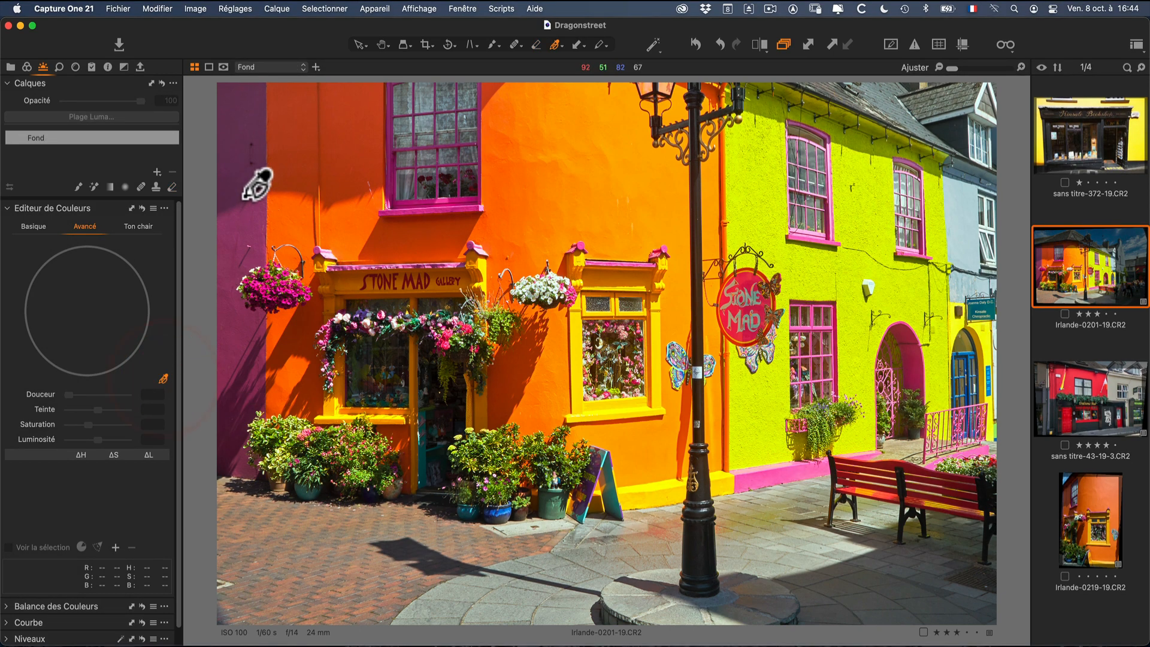
left_click(246, 200)
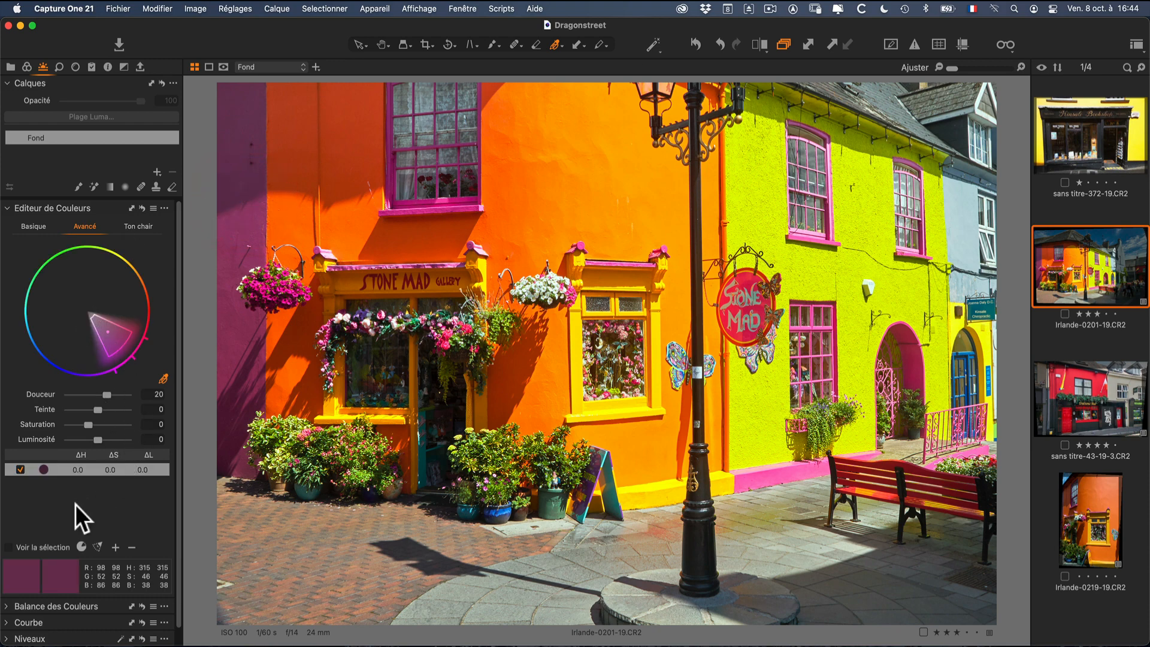
left_click(10, 548)
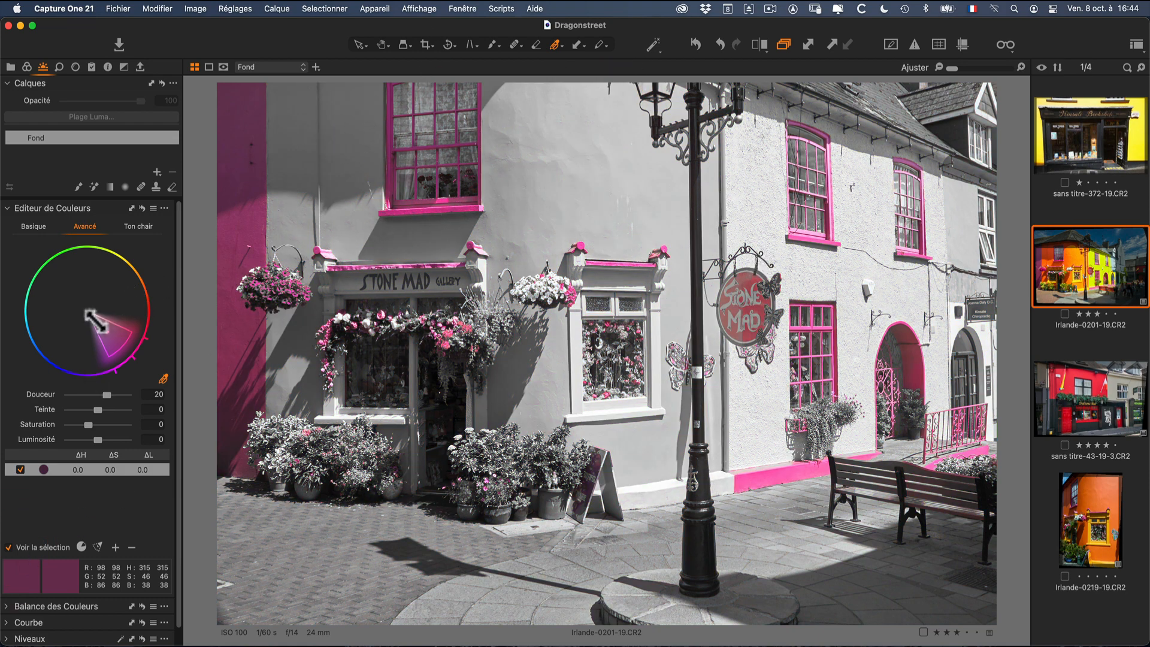
left_click_drag(96, 322, 135, 356)
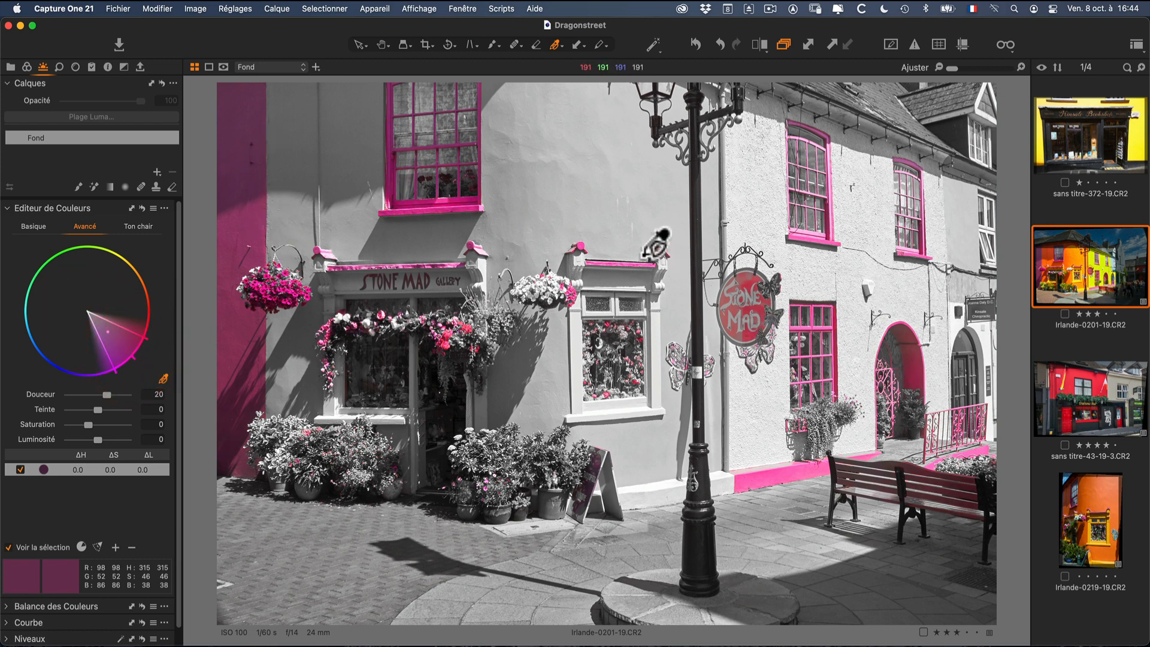